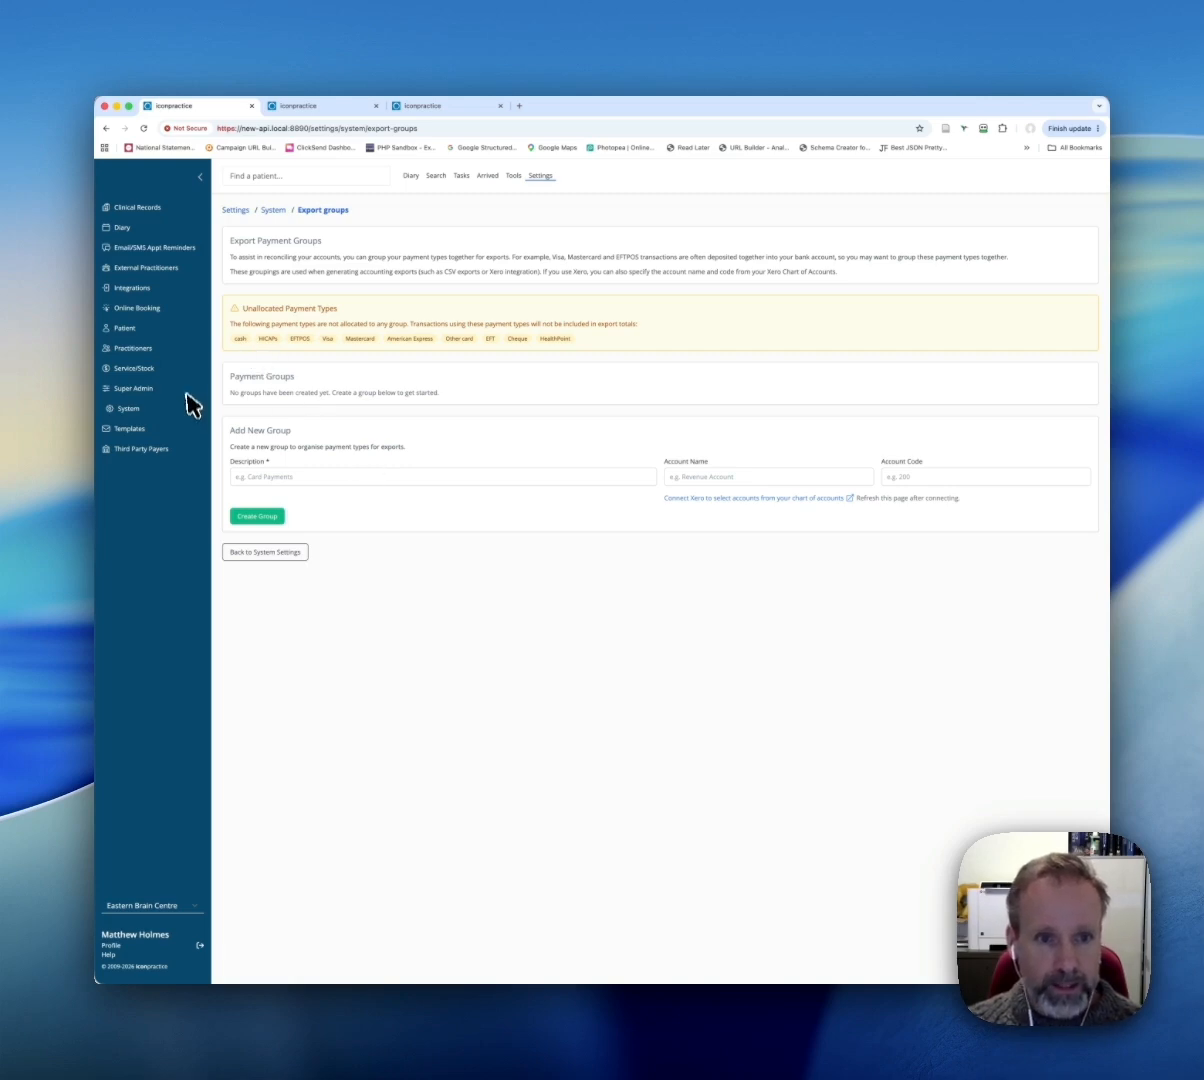
# Open the Export Payment Groups page in the system settings and enter "Card receipts" as the new group's description.
pyautogui.click(127, 410)
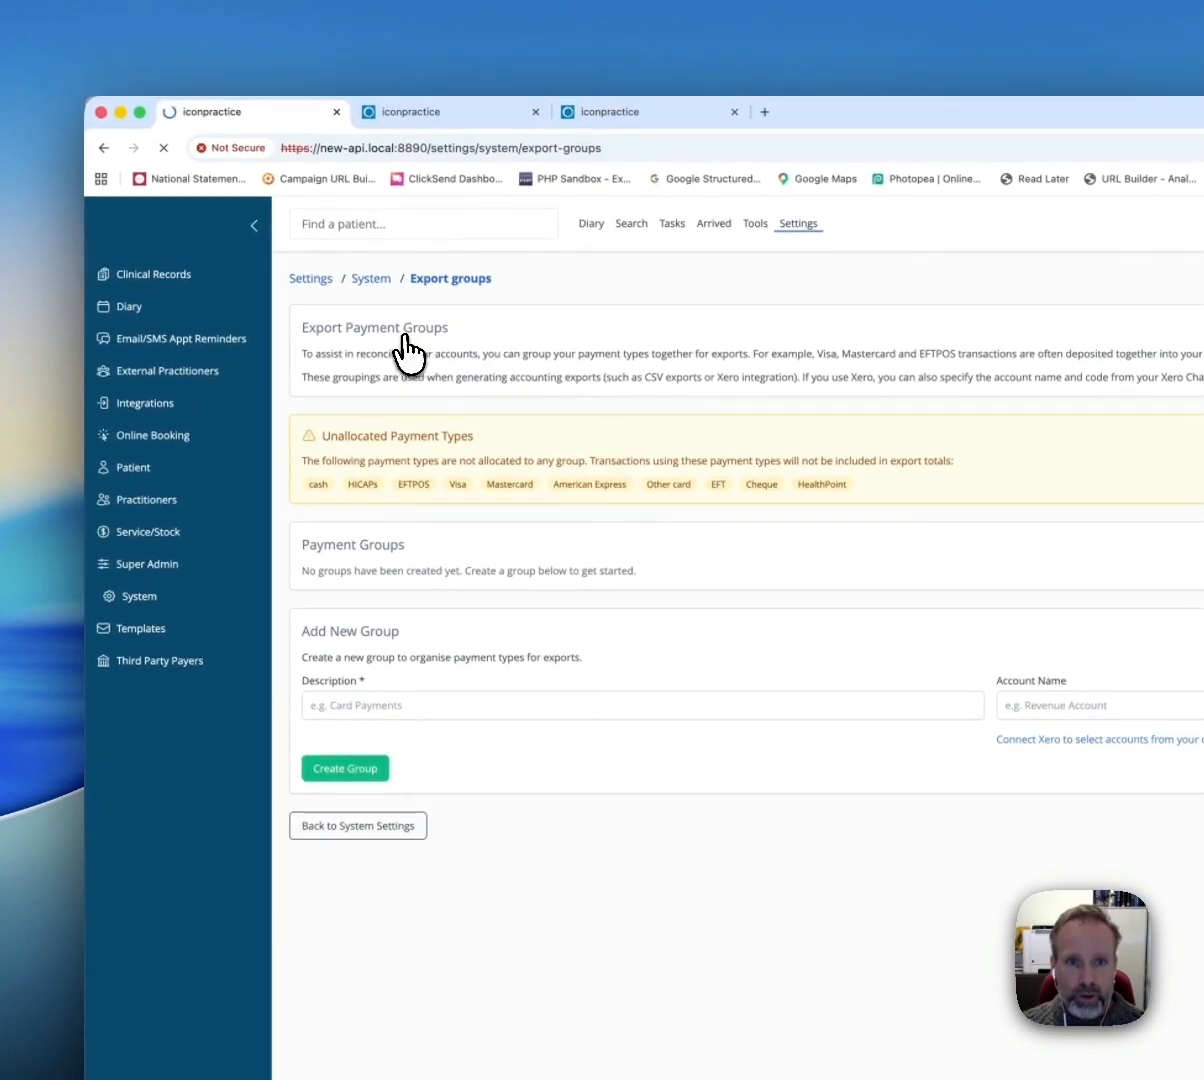
pyautogui.click(357, 321)
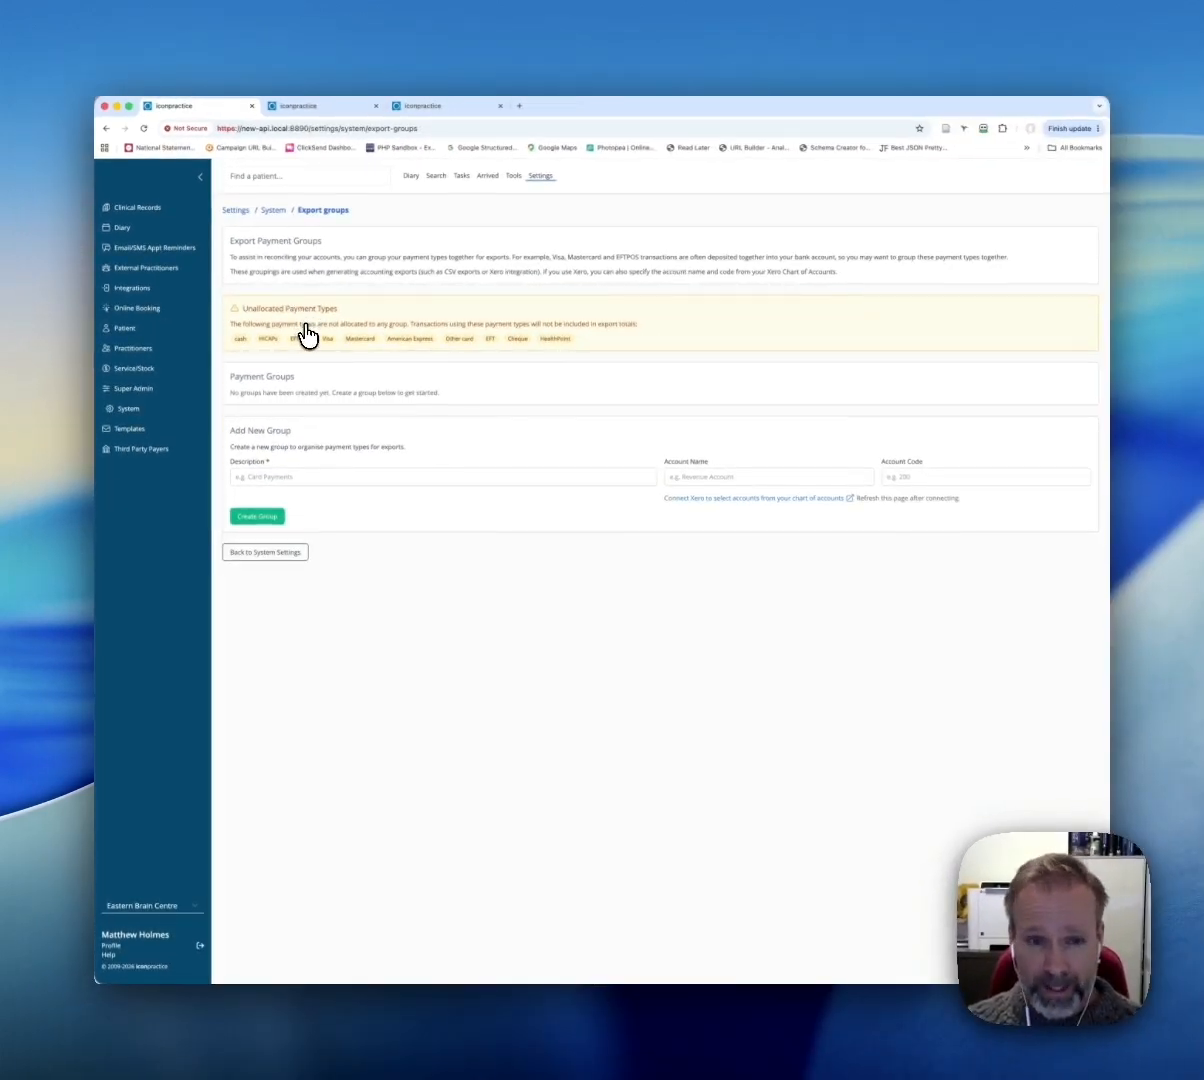
pyautogui.click(301, 476)
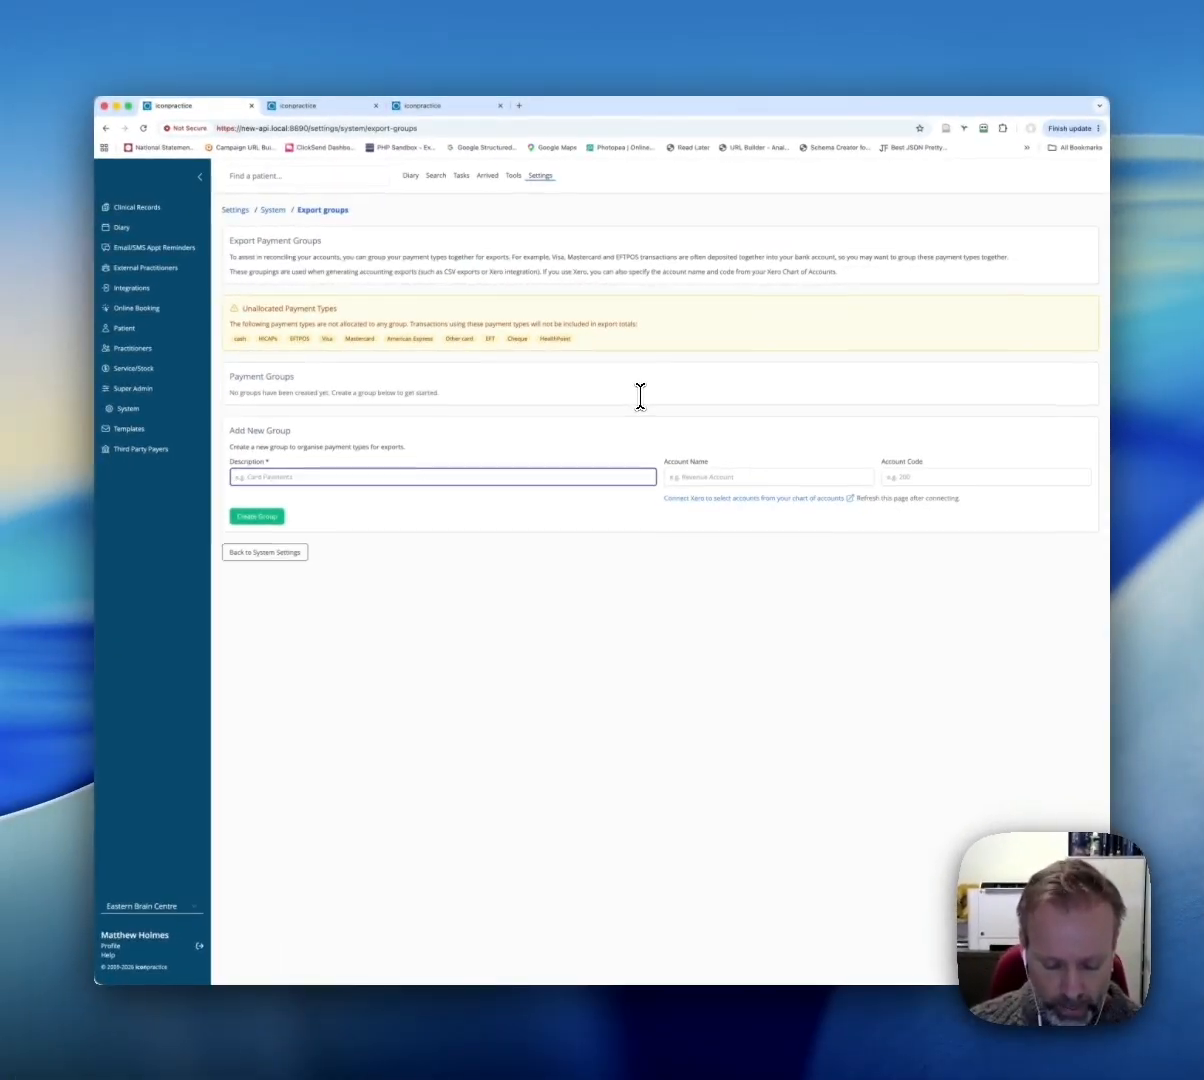
pyautogui.write('E')
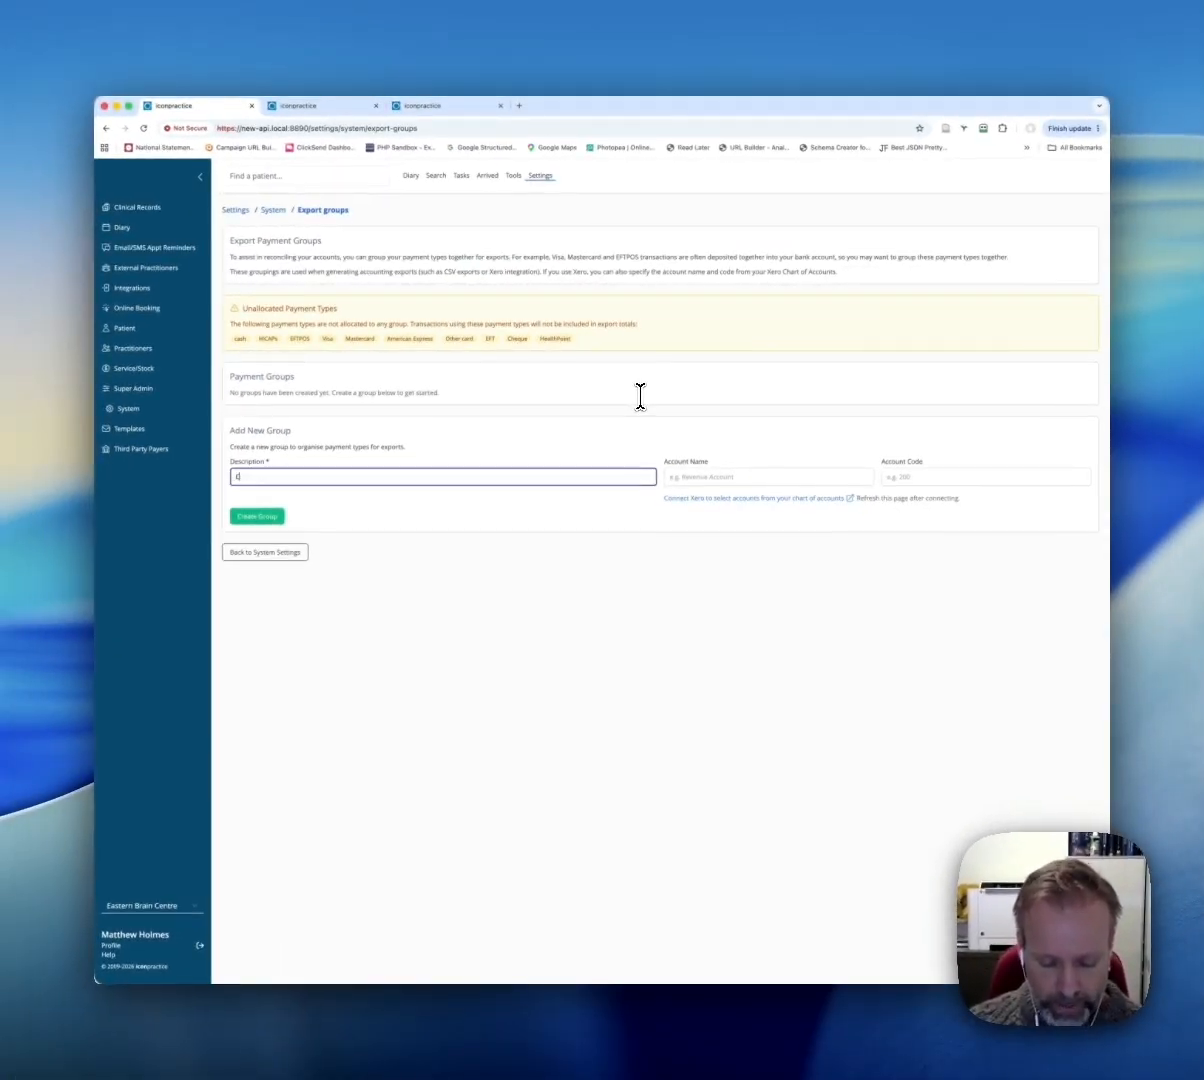
pyautogui.write('ard rece')
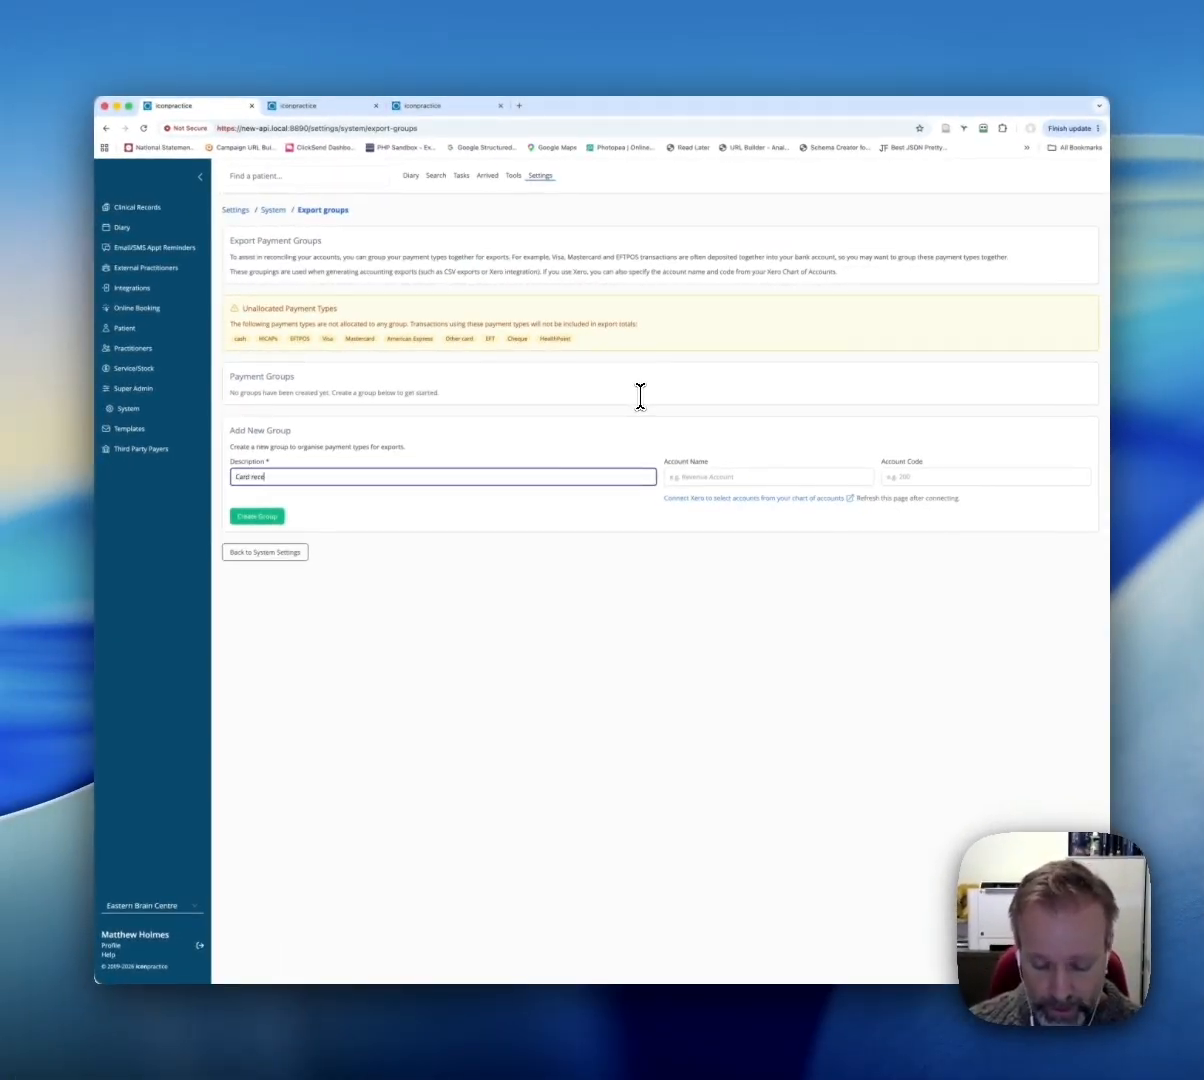
pyautogui.write('ipts')
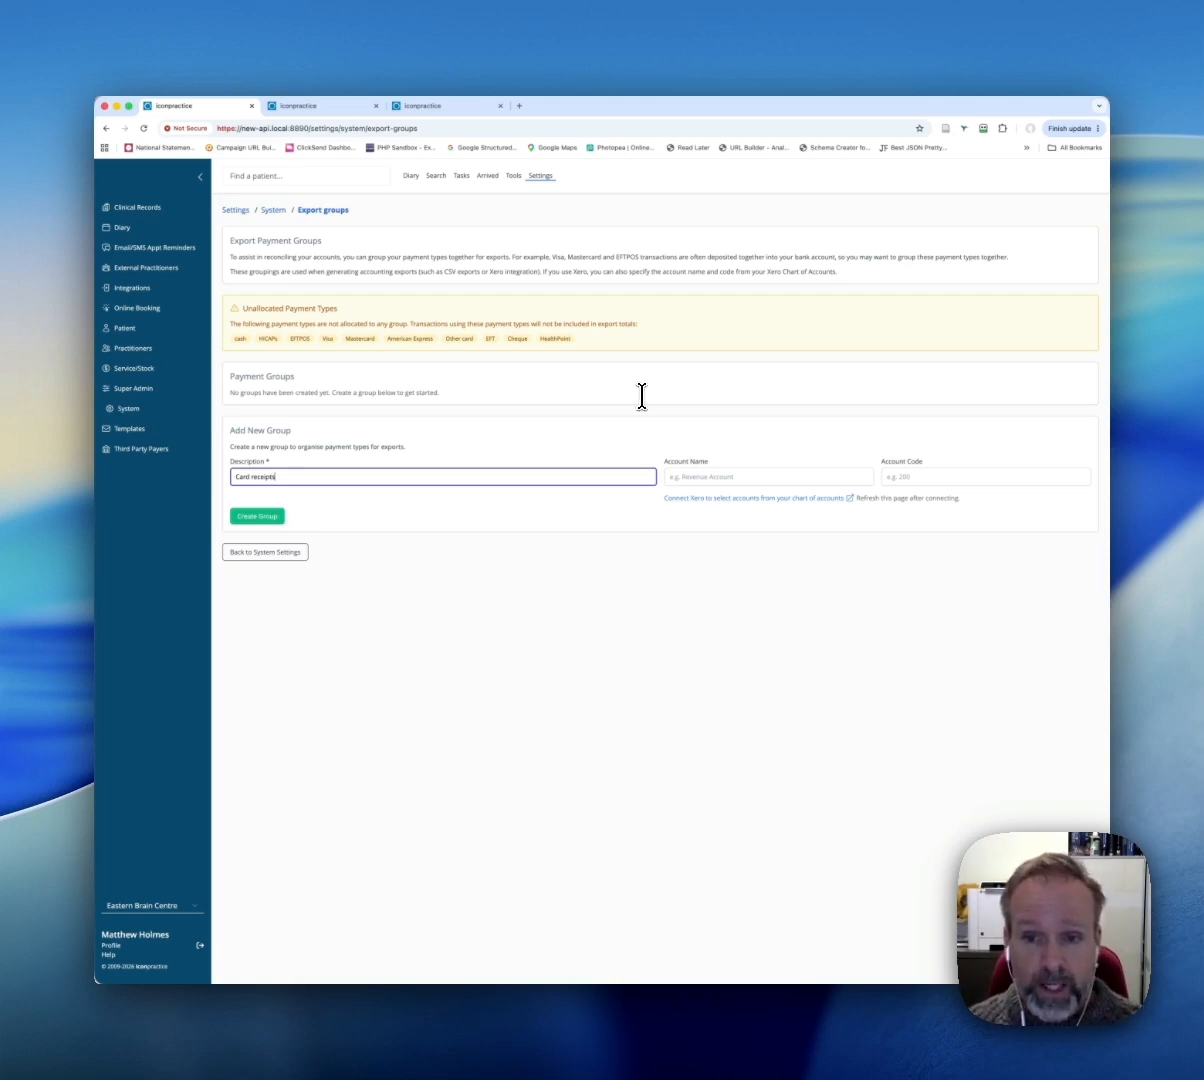
pyautogui.click(741, 477)
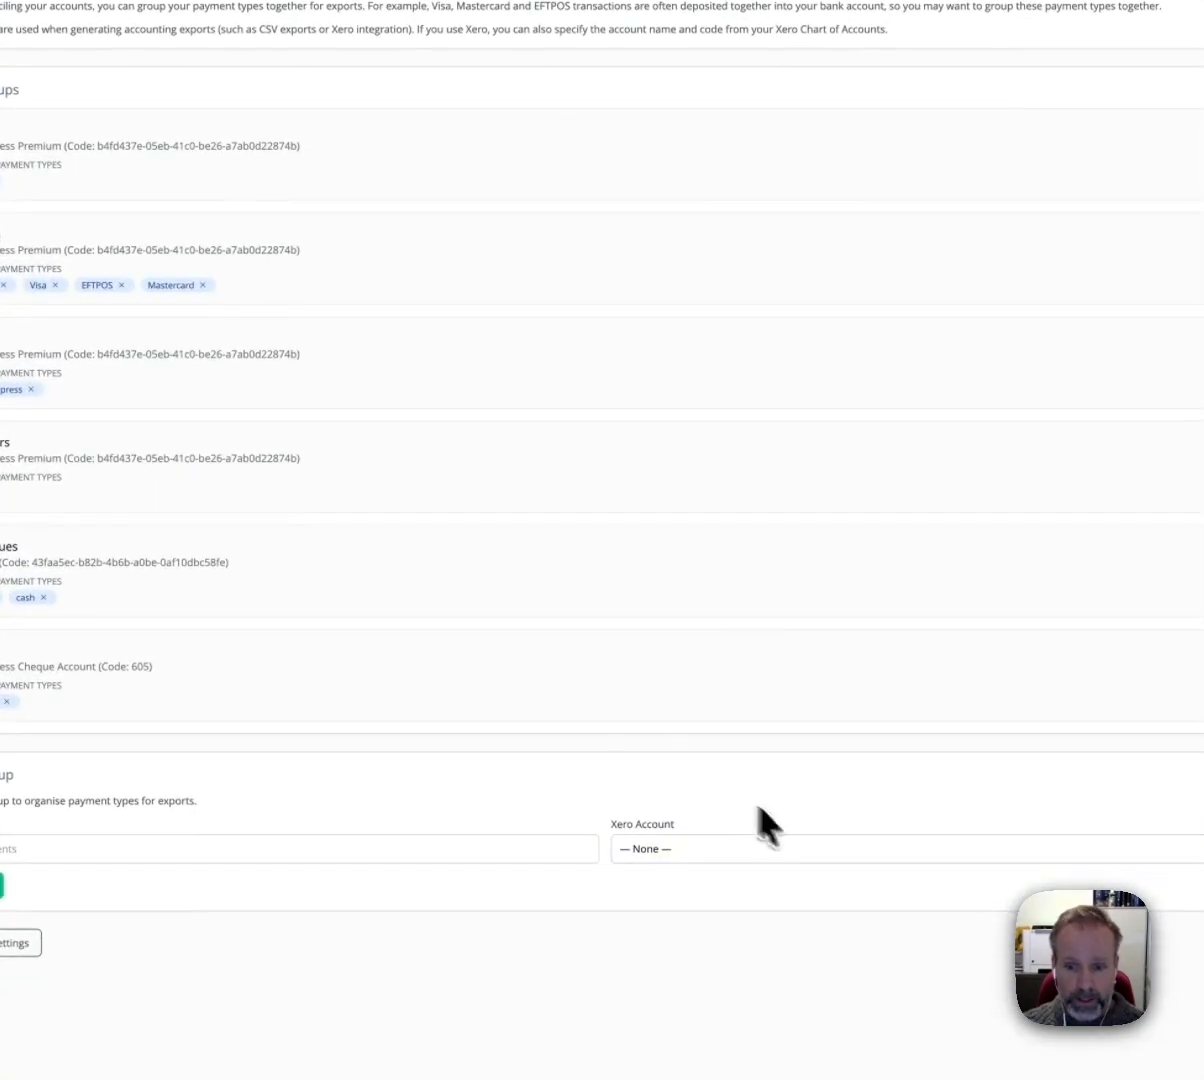
# Look at the Xero account choices offered for a new payment group in the Xero-connected practice.
pyautogui.click(730, 857)
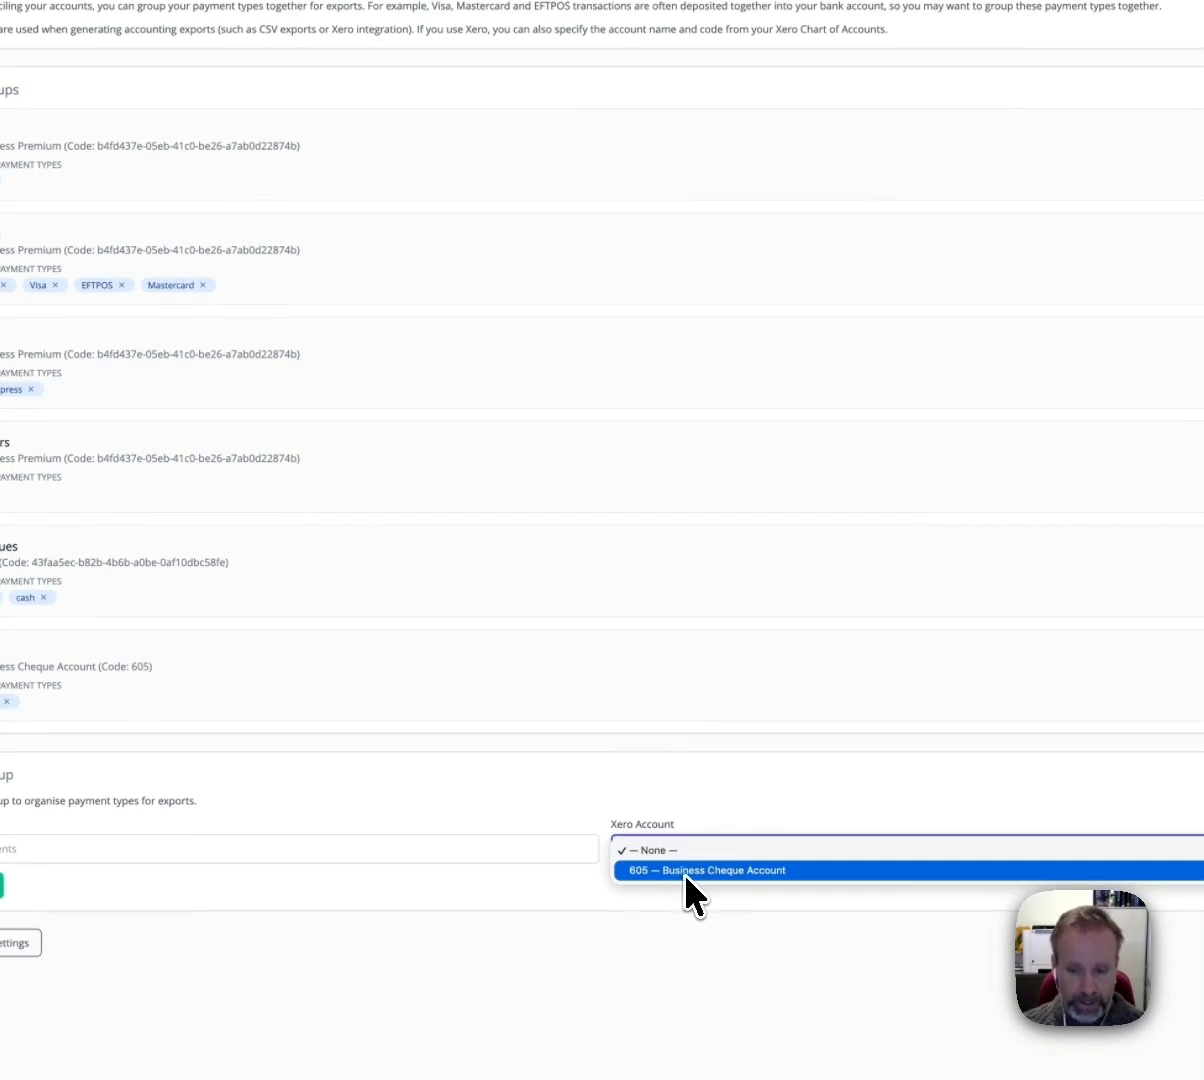
pyautogui.click(618, 852)
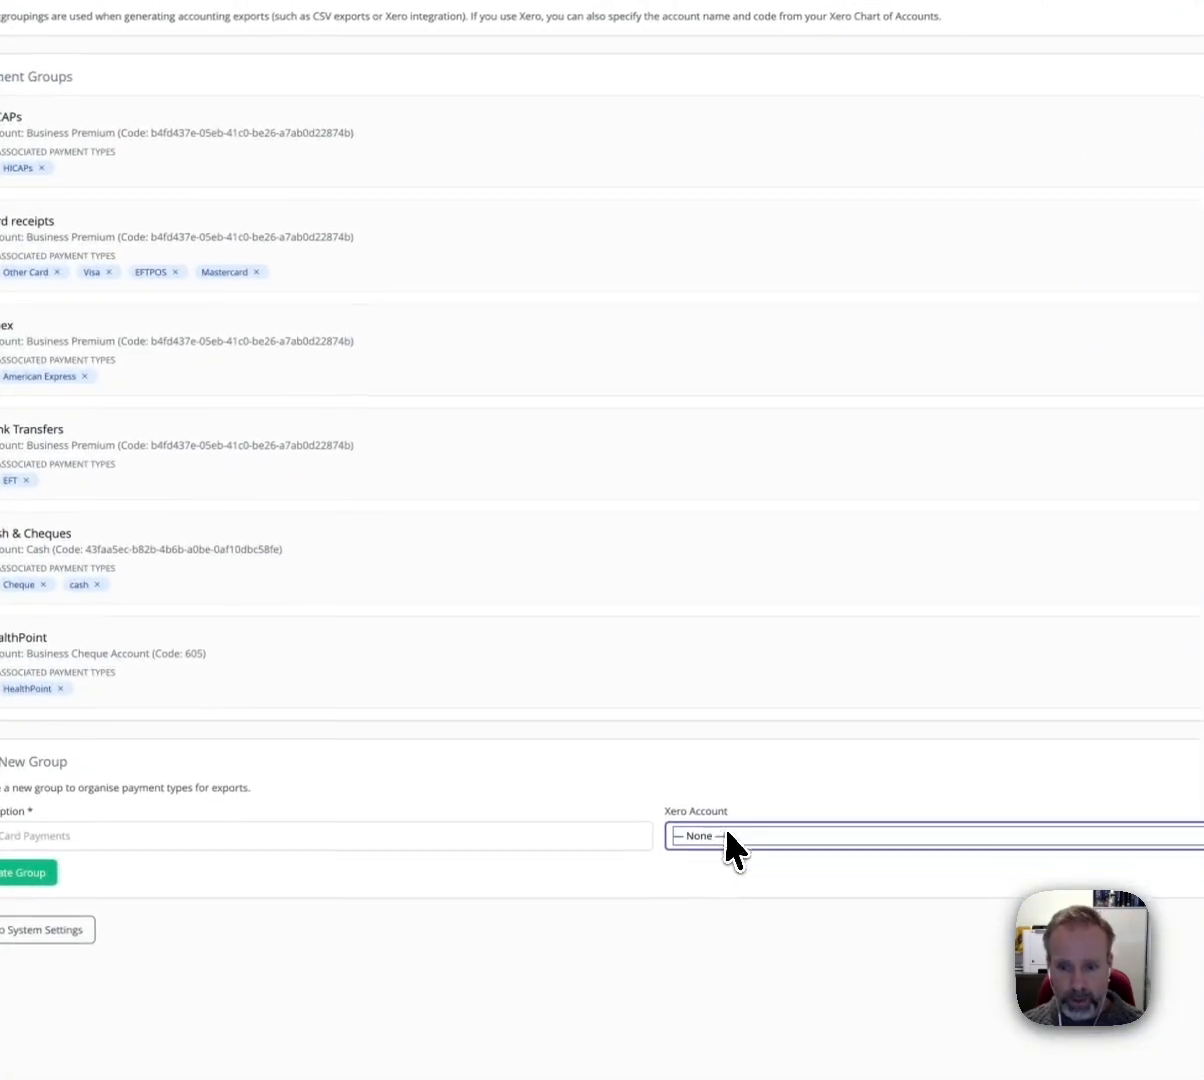
pyautogui.click(730, 833)
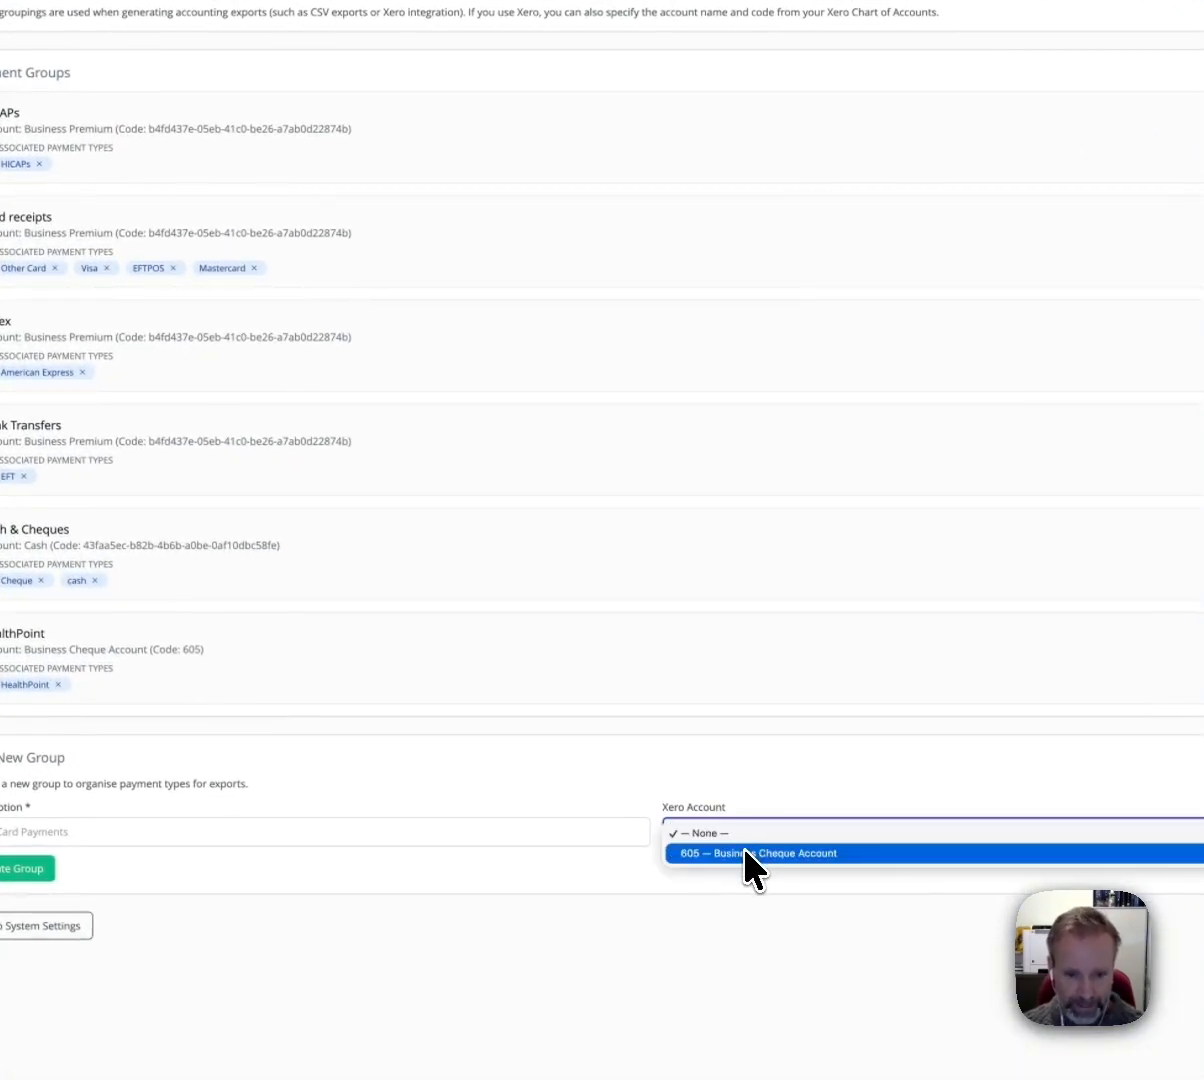
pyautogui.click(490, 793)
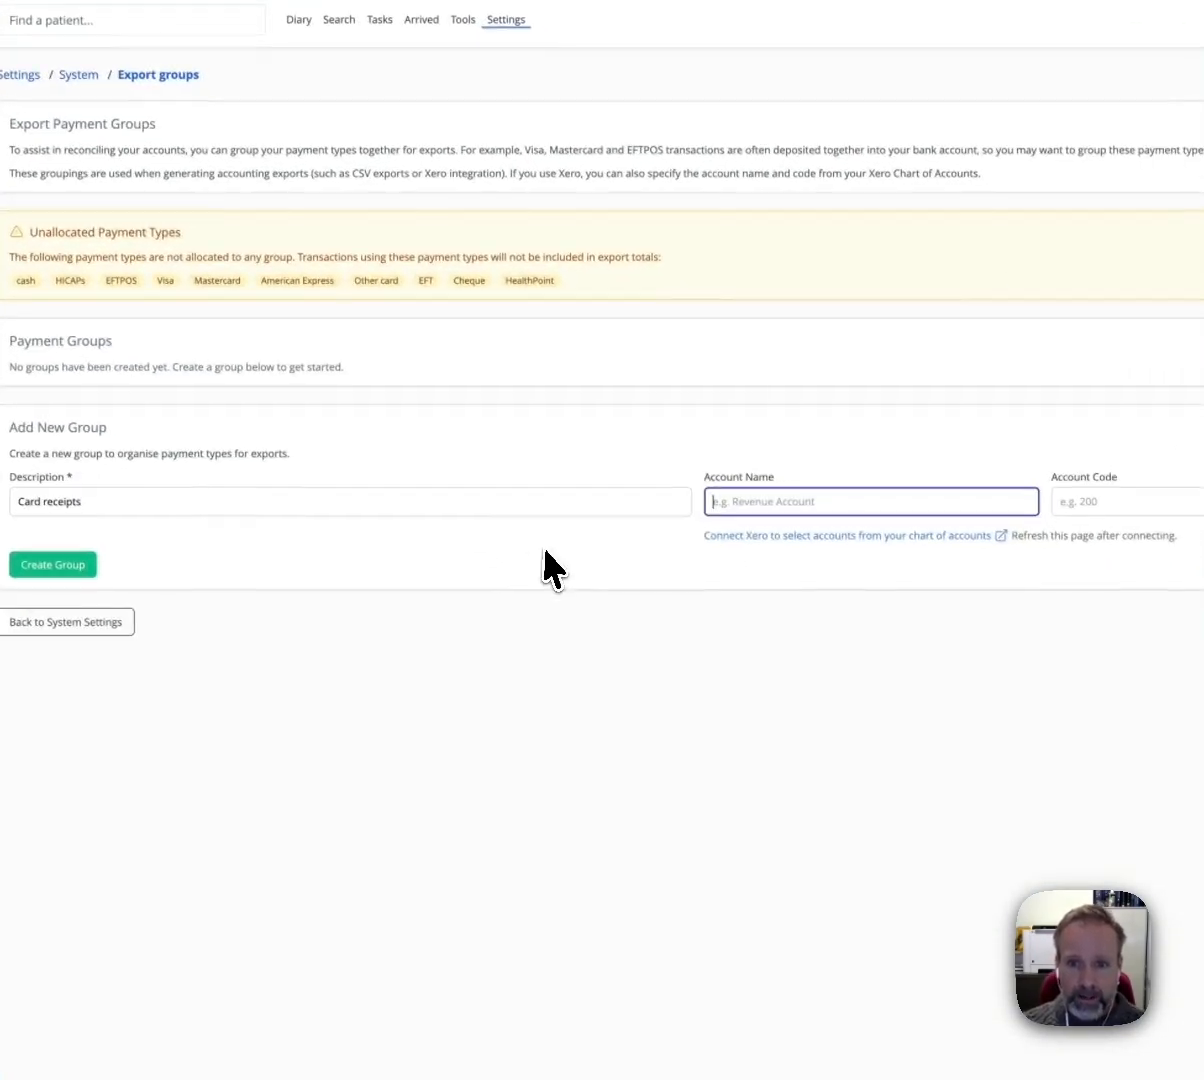
# Set the new group's account name to Test and account code to 200, and create the Card receipts group.
pyautogui.write('Tex')
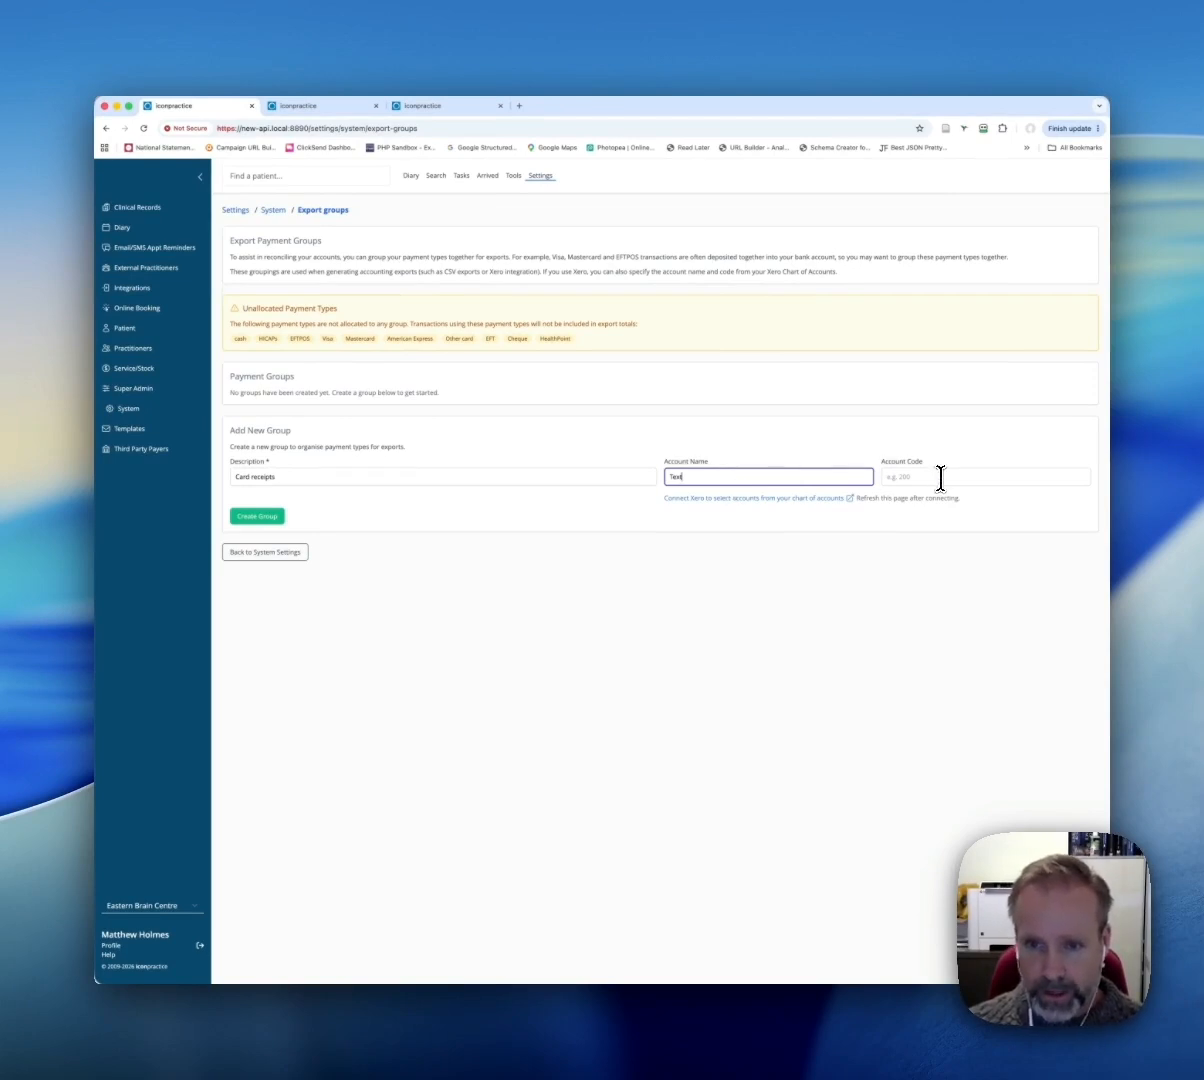
pyautogui.write('t')
pyautogui.click(940, 478)
pyautogui.write('2')
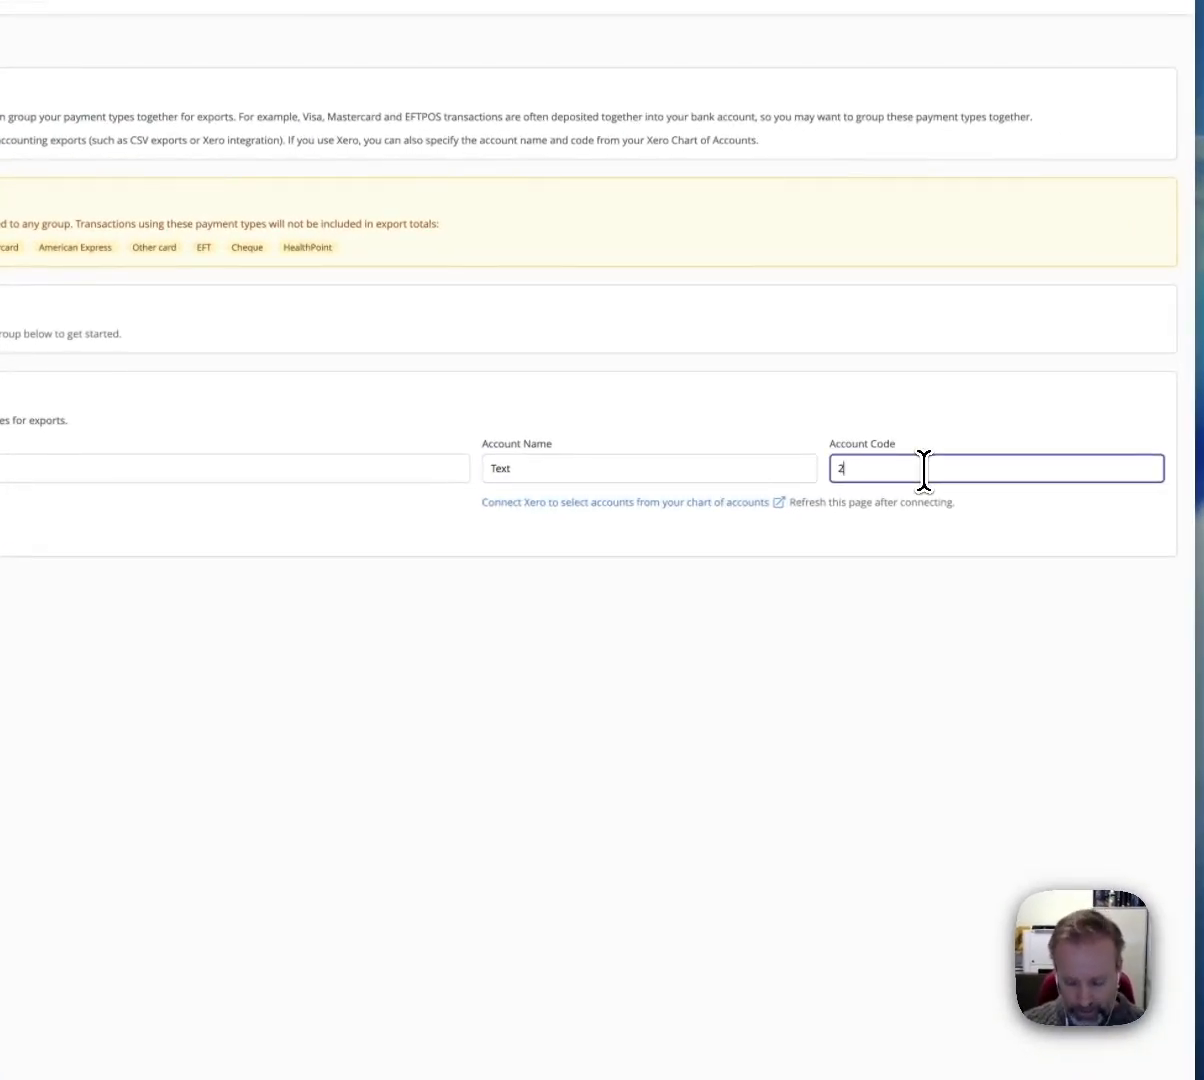
pyautogui.write('00')
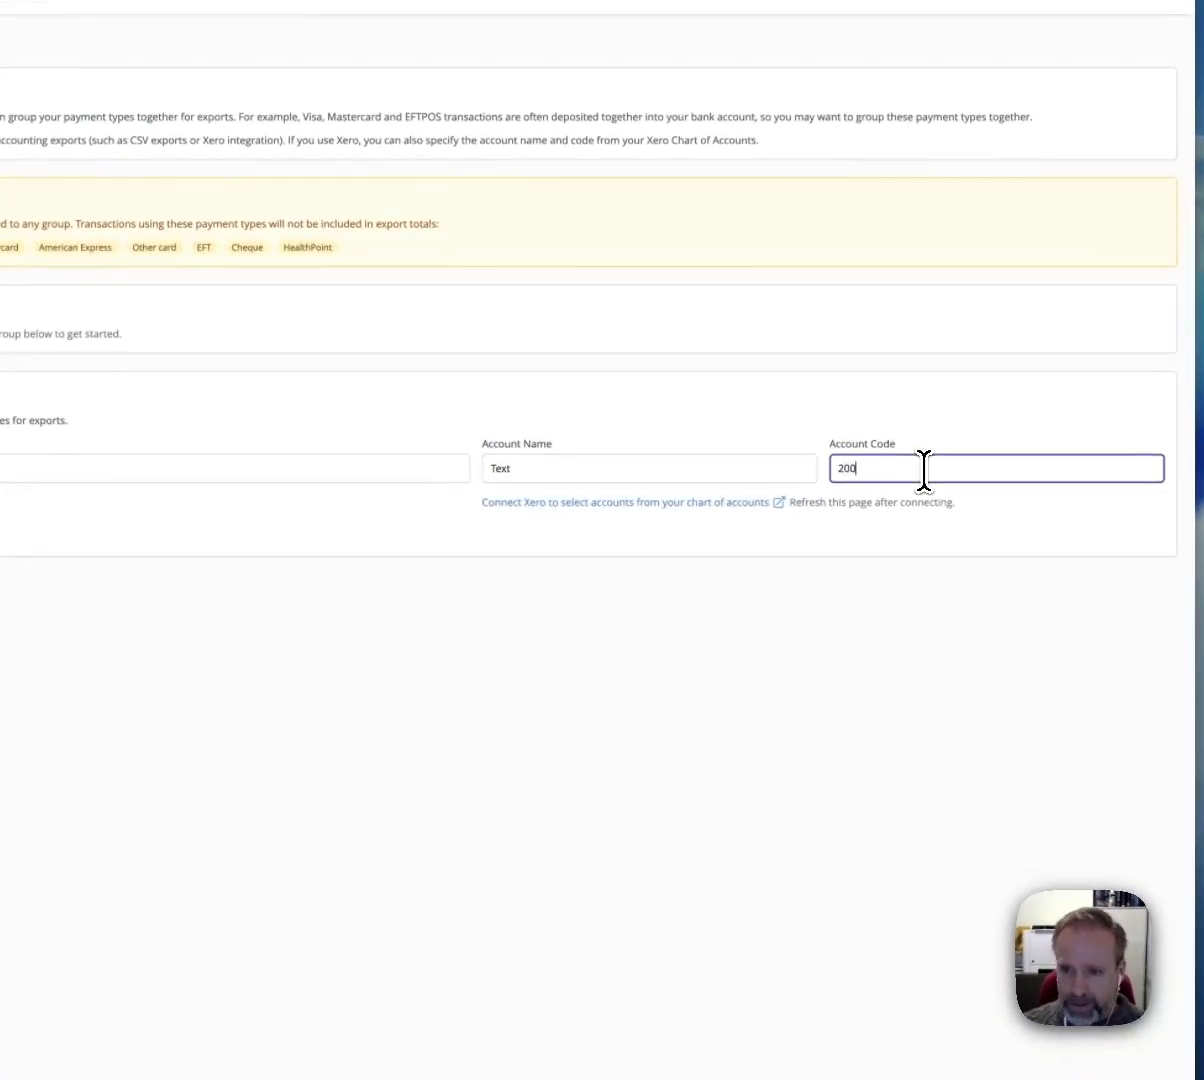
pyautogui.click(502, 471)
pyautogui.press('BackSpace')
pyautogui.write('s')
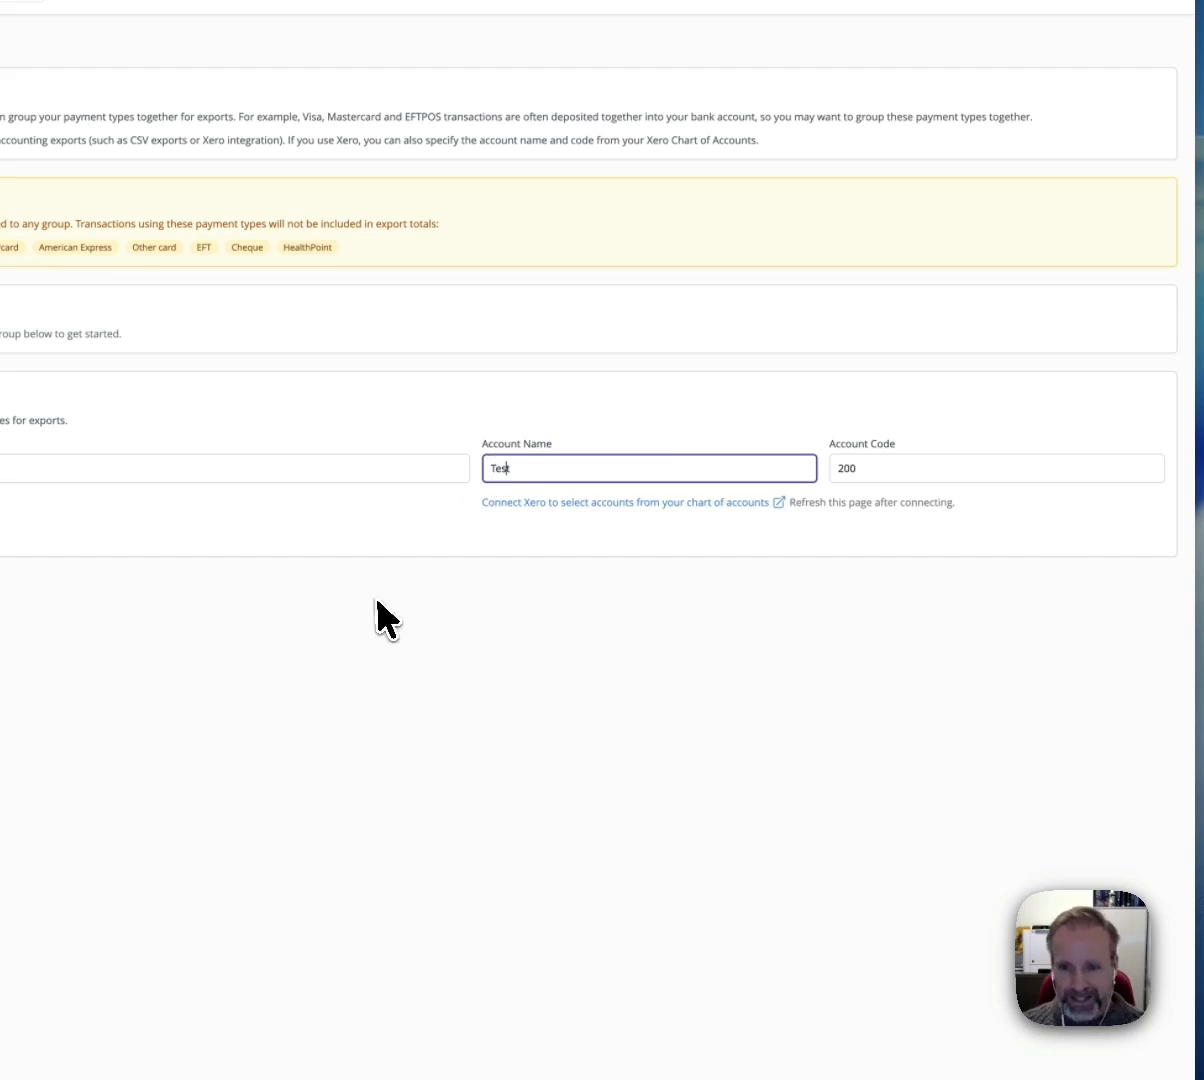
pyautogui.click(366, 498)
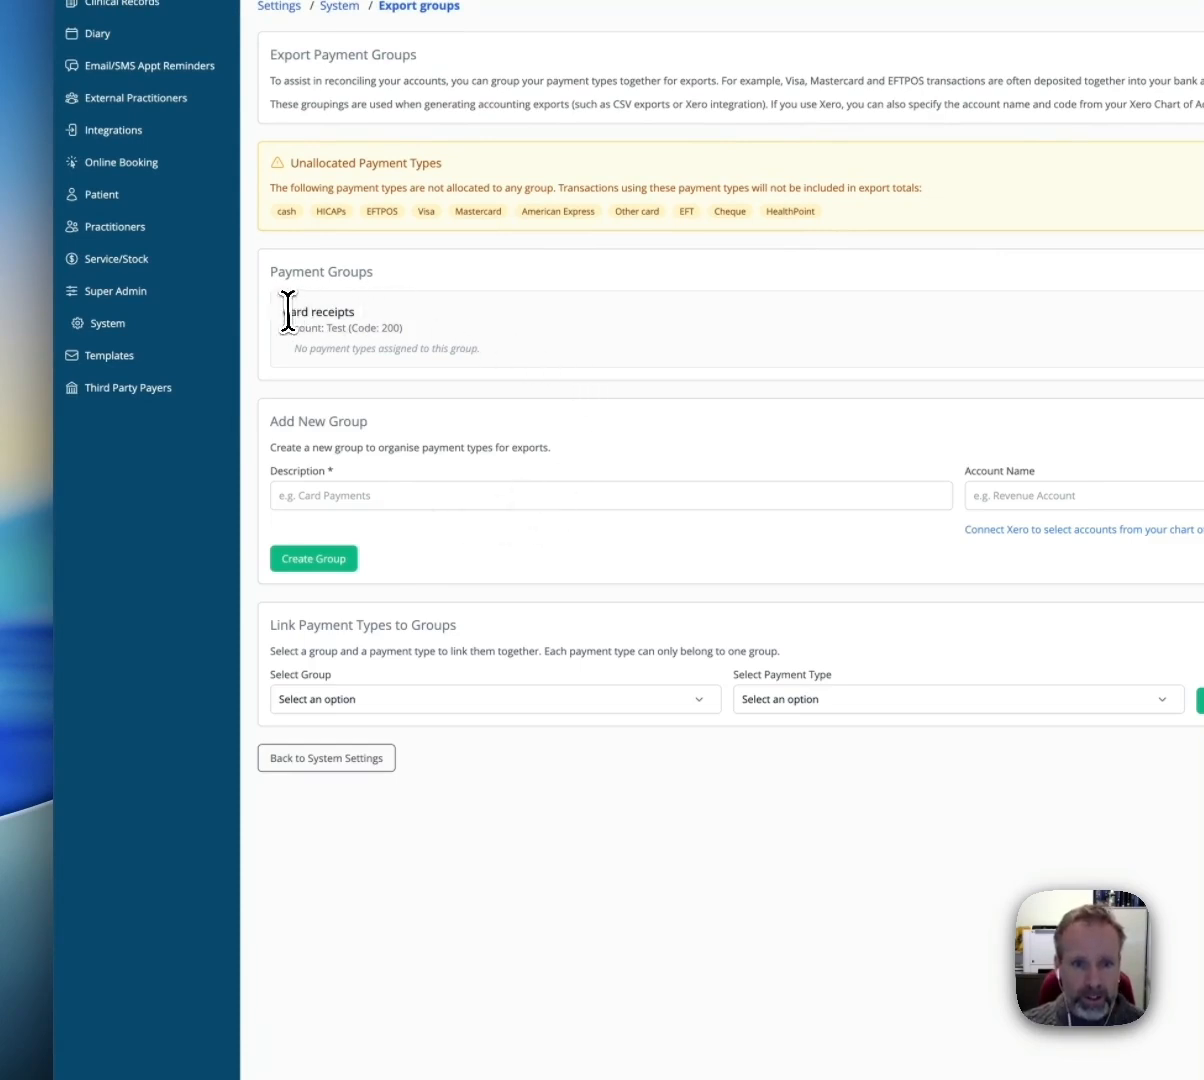
pyautogui.moveTo(284, 312); pyautogui.dragTo(358, 311)
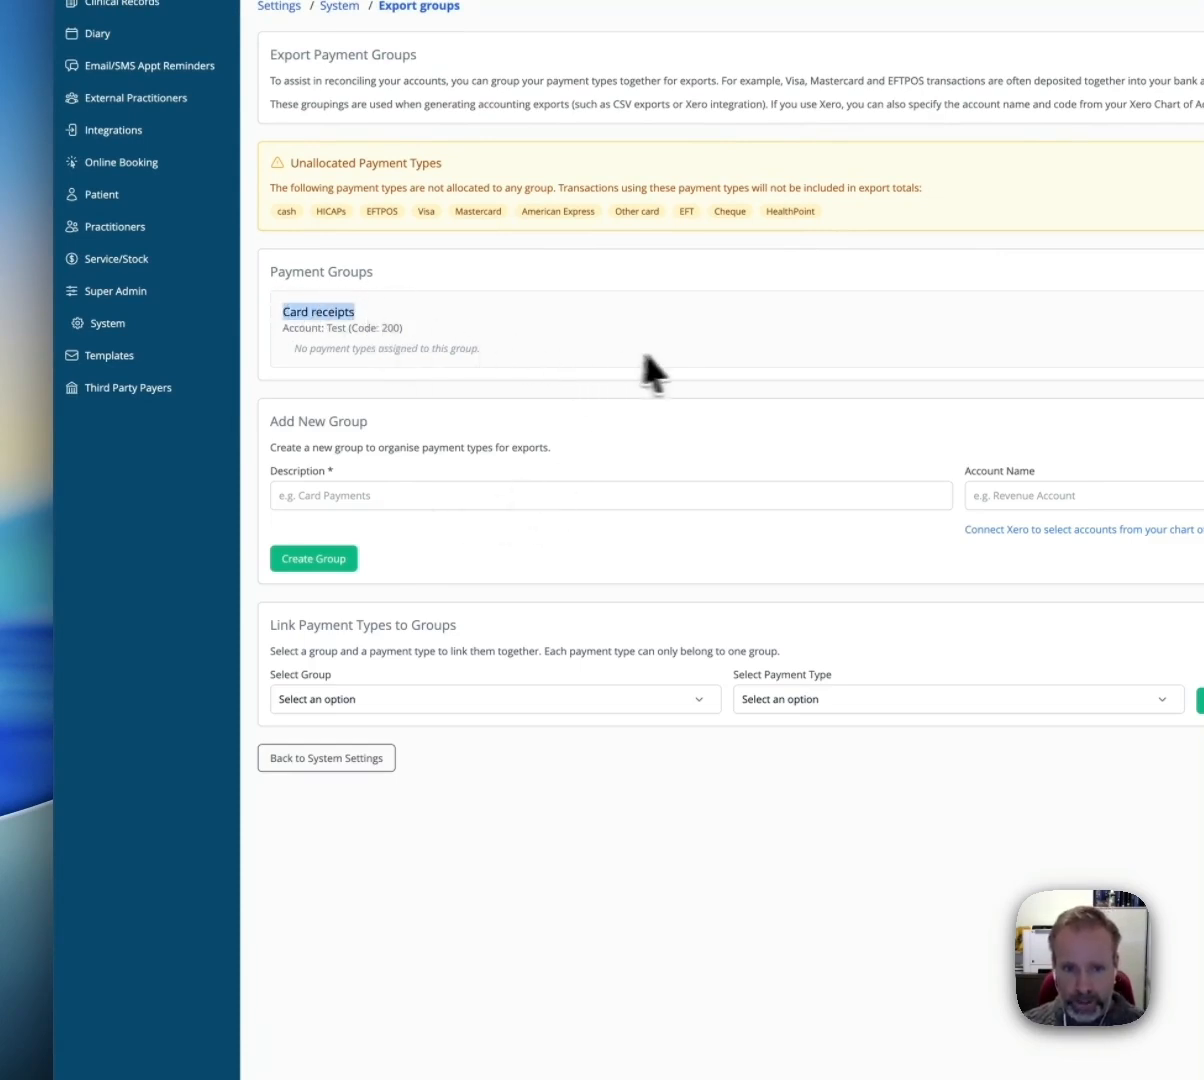
pyautogui.click(670, 700)
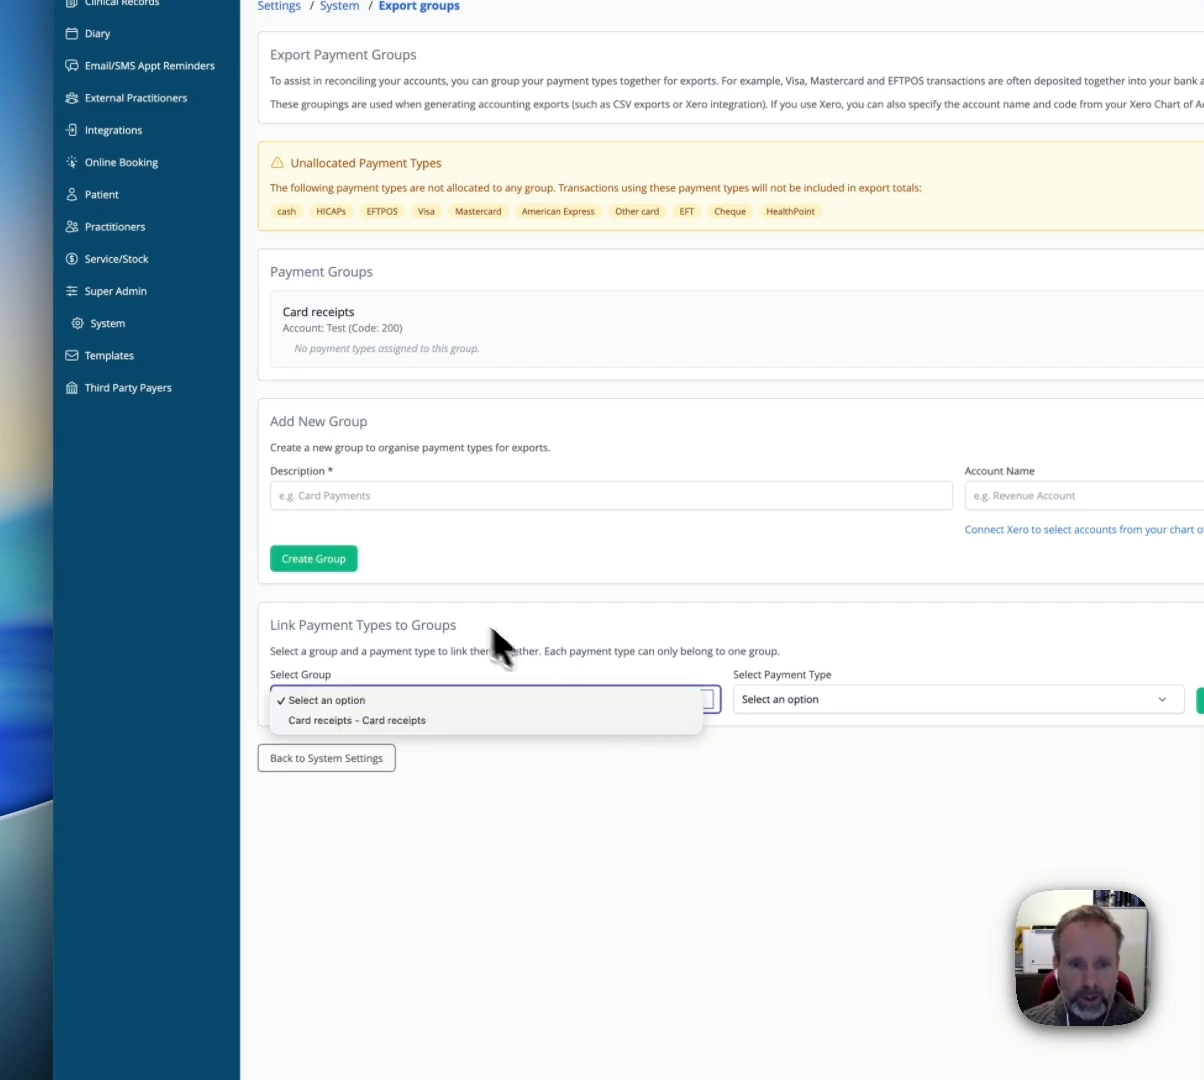
pyautogui.click(512, 655)
pyautogui.moveTo(271, 626); pyautogui.dragTo(400, 626)
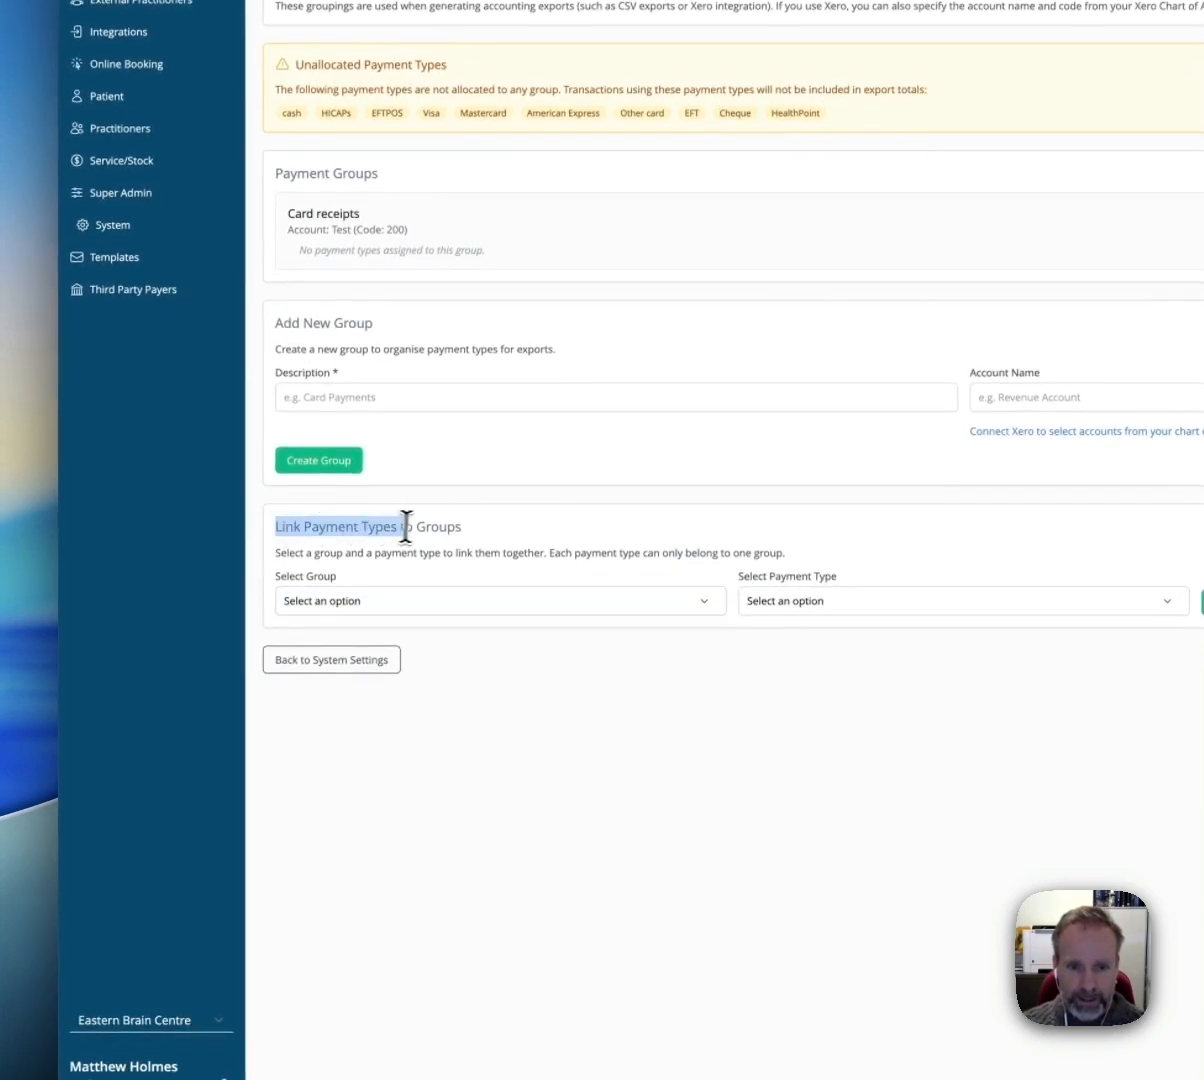
pyautogui.moveTo(405, 527); pyautogui.dragTo(462, 527)
# Link the EFTPOS payment type to the Card receipts group.
pyautogui.click(689, 603)
pyautogui.click(658, 622)
pyautogui.click(905, 601)
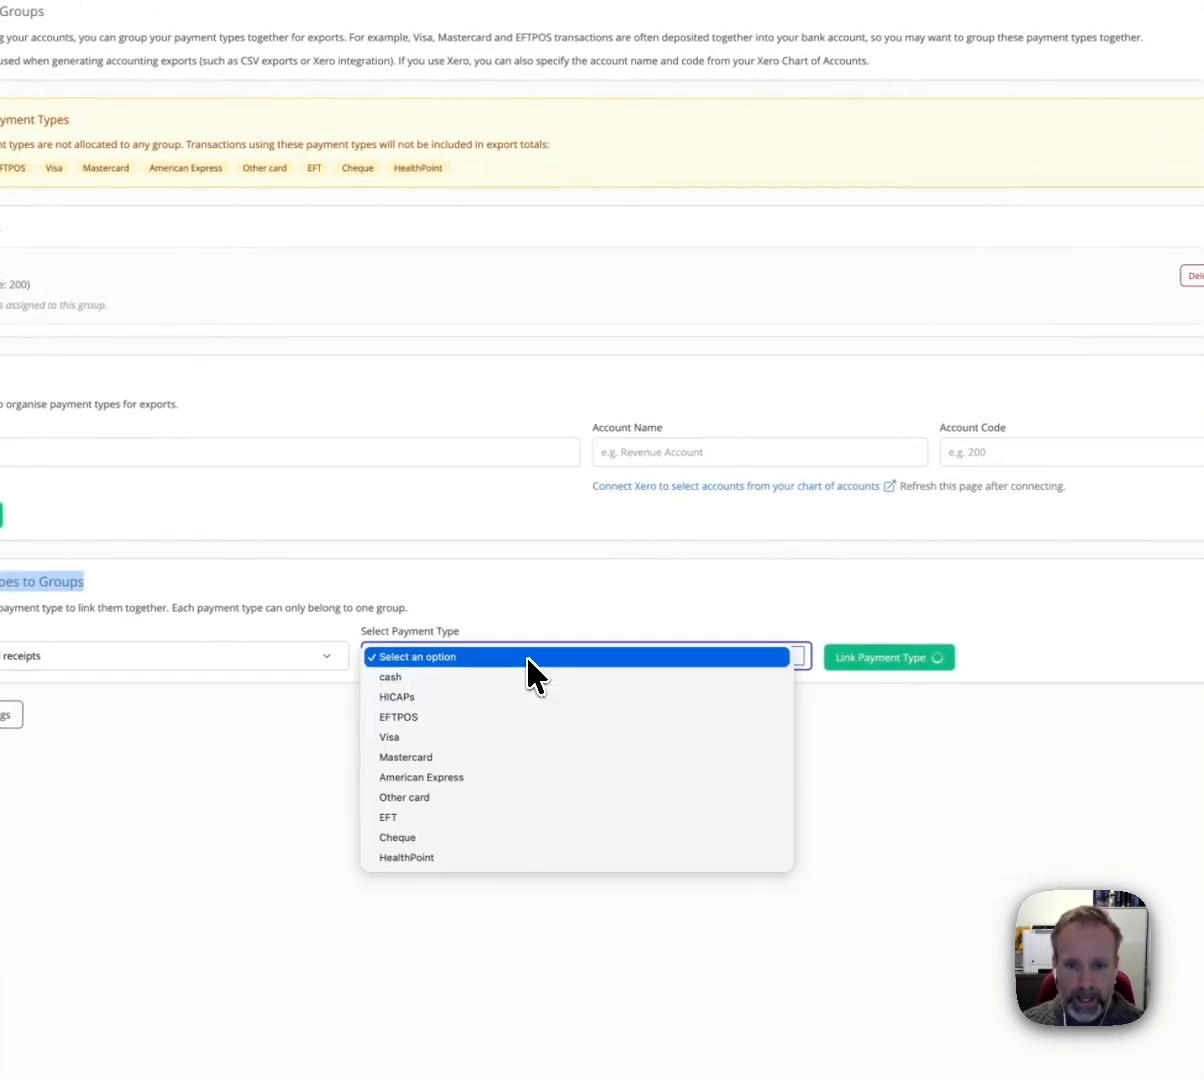
pyautogui.click(537, 728)
pyautogui.click(858, 662)
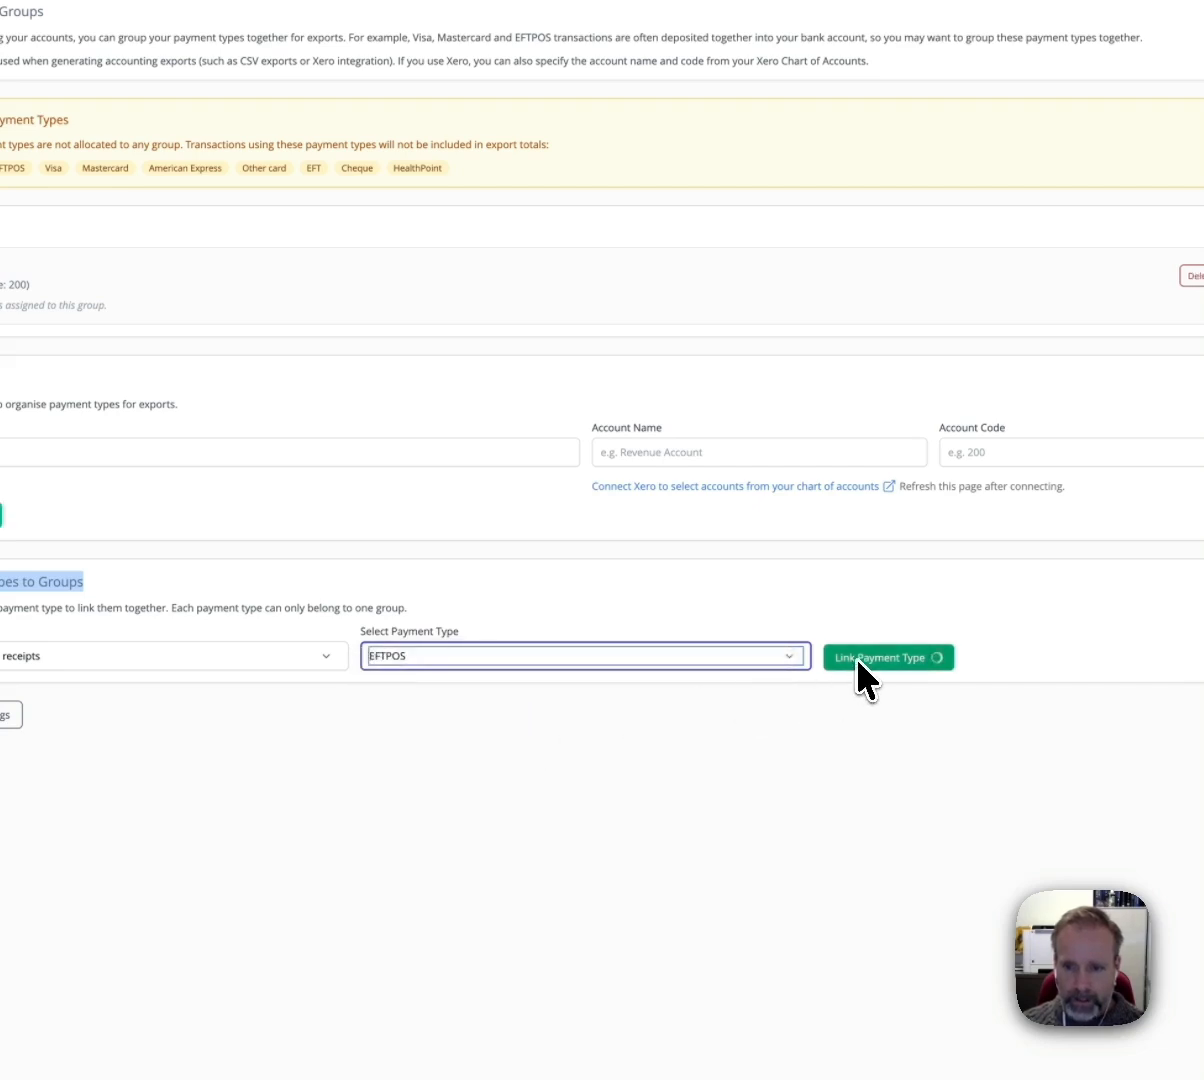
pyautogui.click(866, 666)
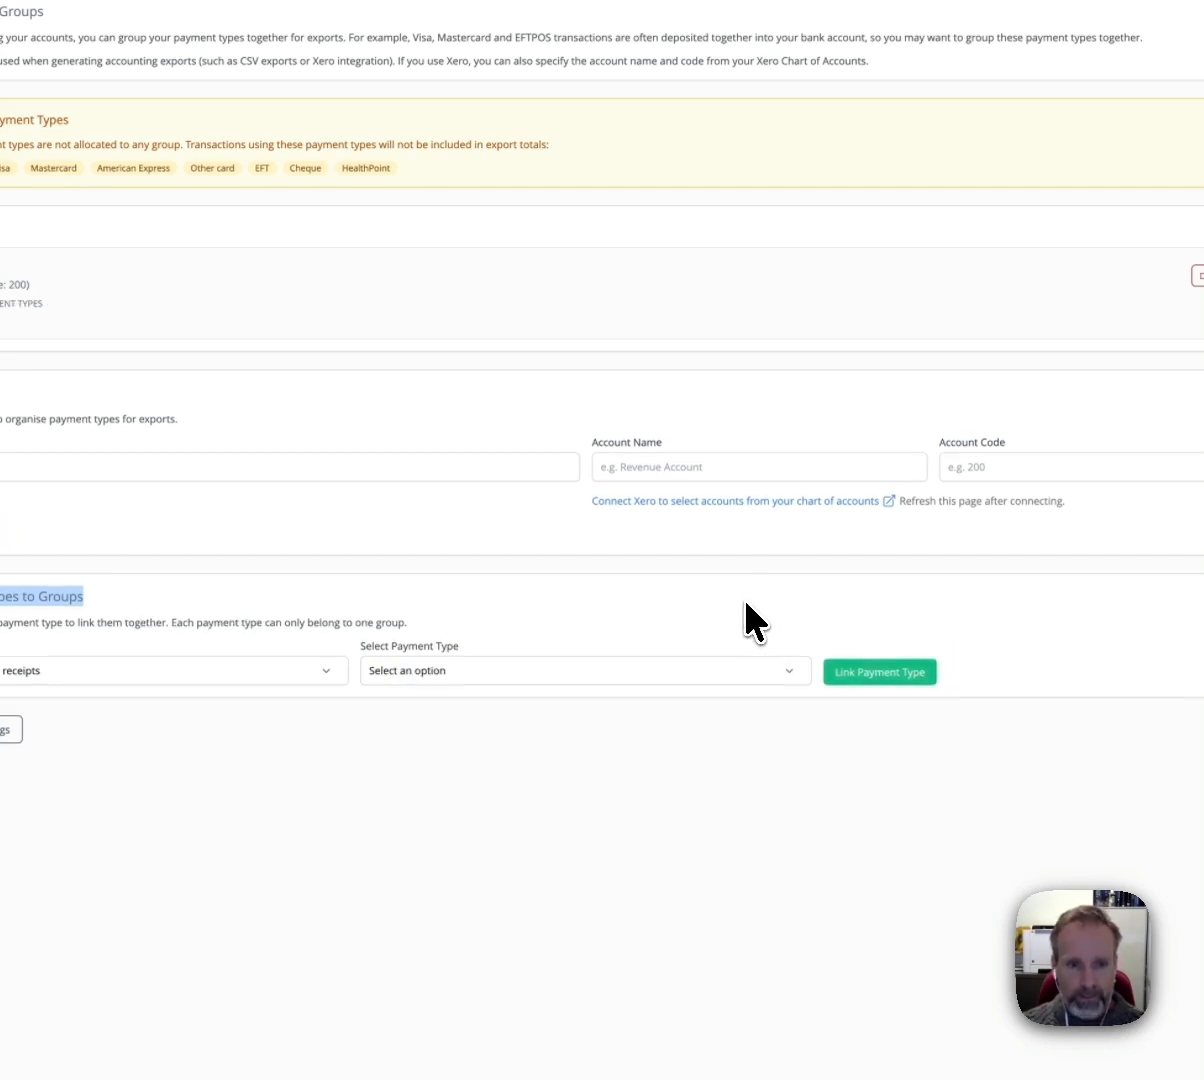
pyautogui.click(180, 585)
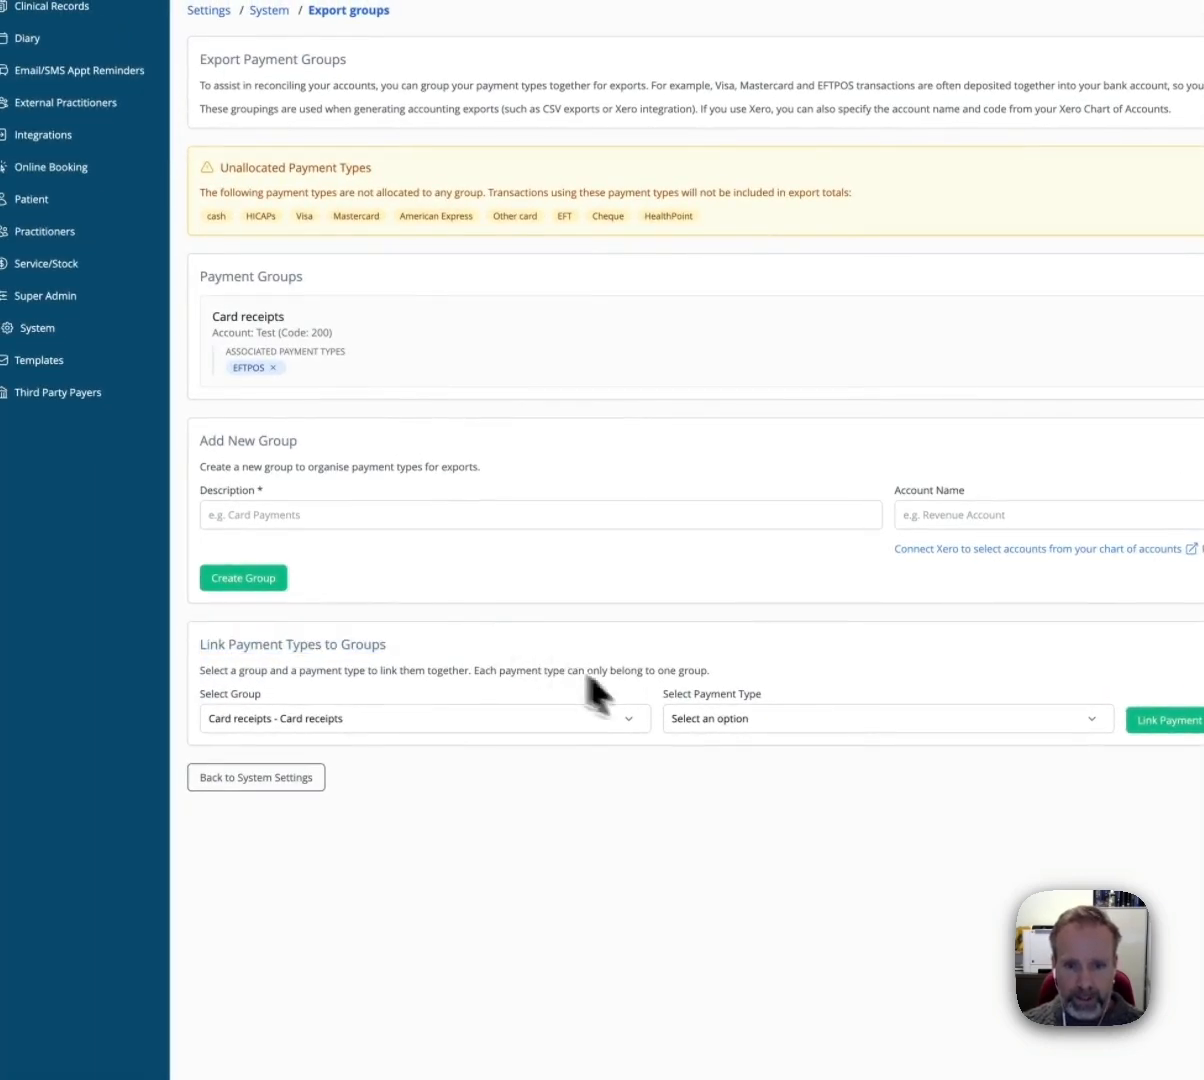
# Link the Visa and Mastercard payment types to the Card receipts group.
pyautogui.click(795, 720)
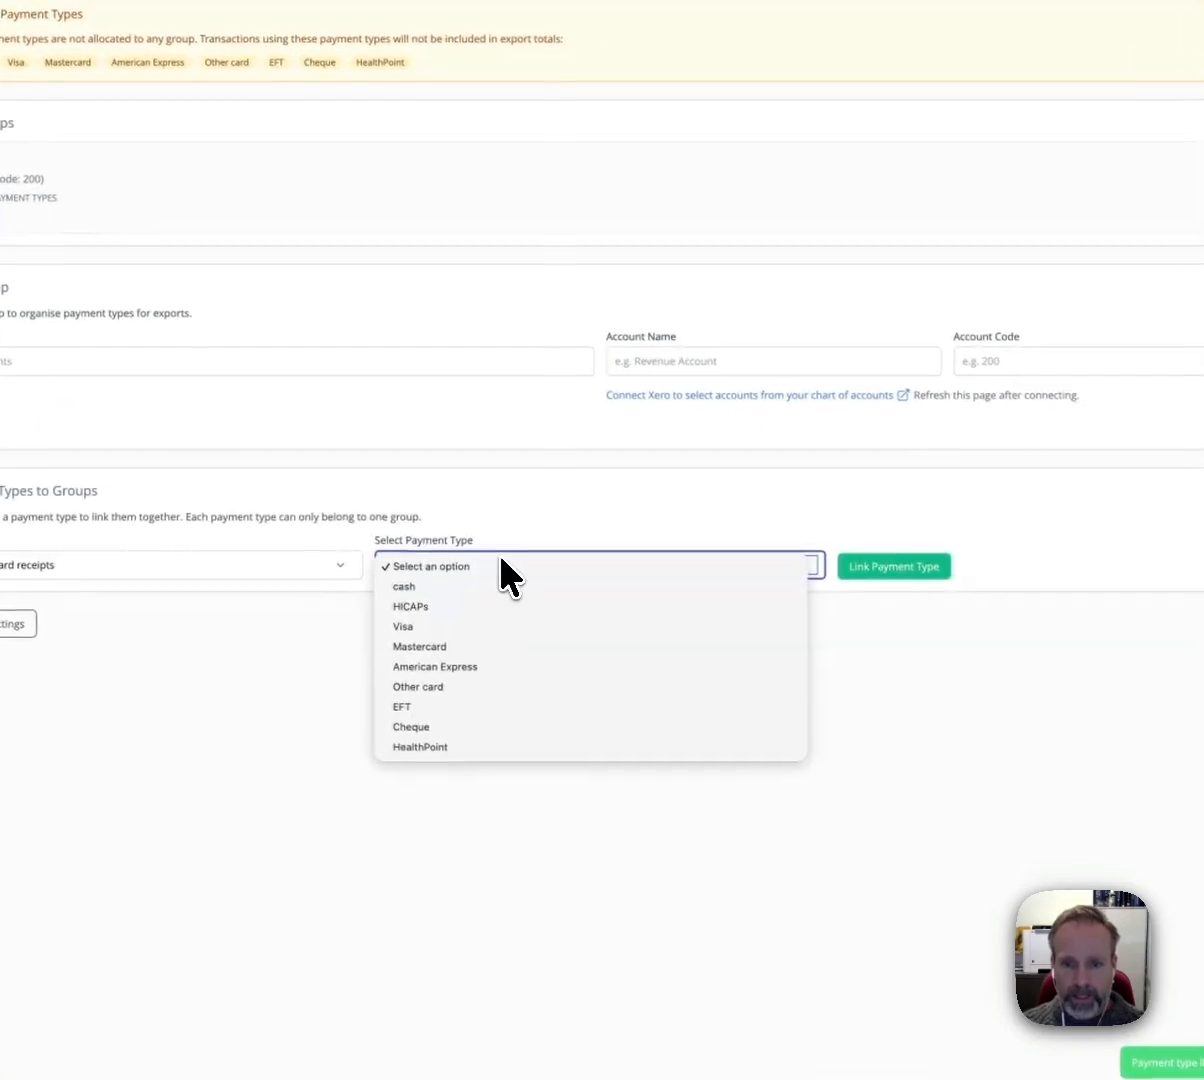
pyautogui.click(526, 626)
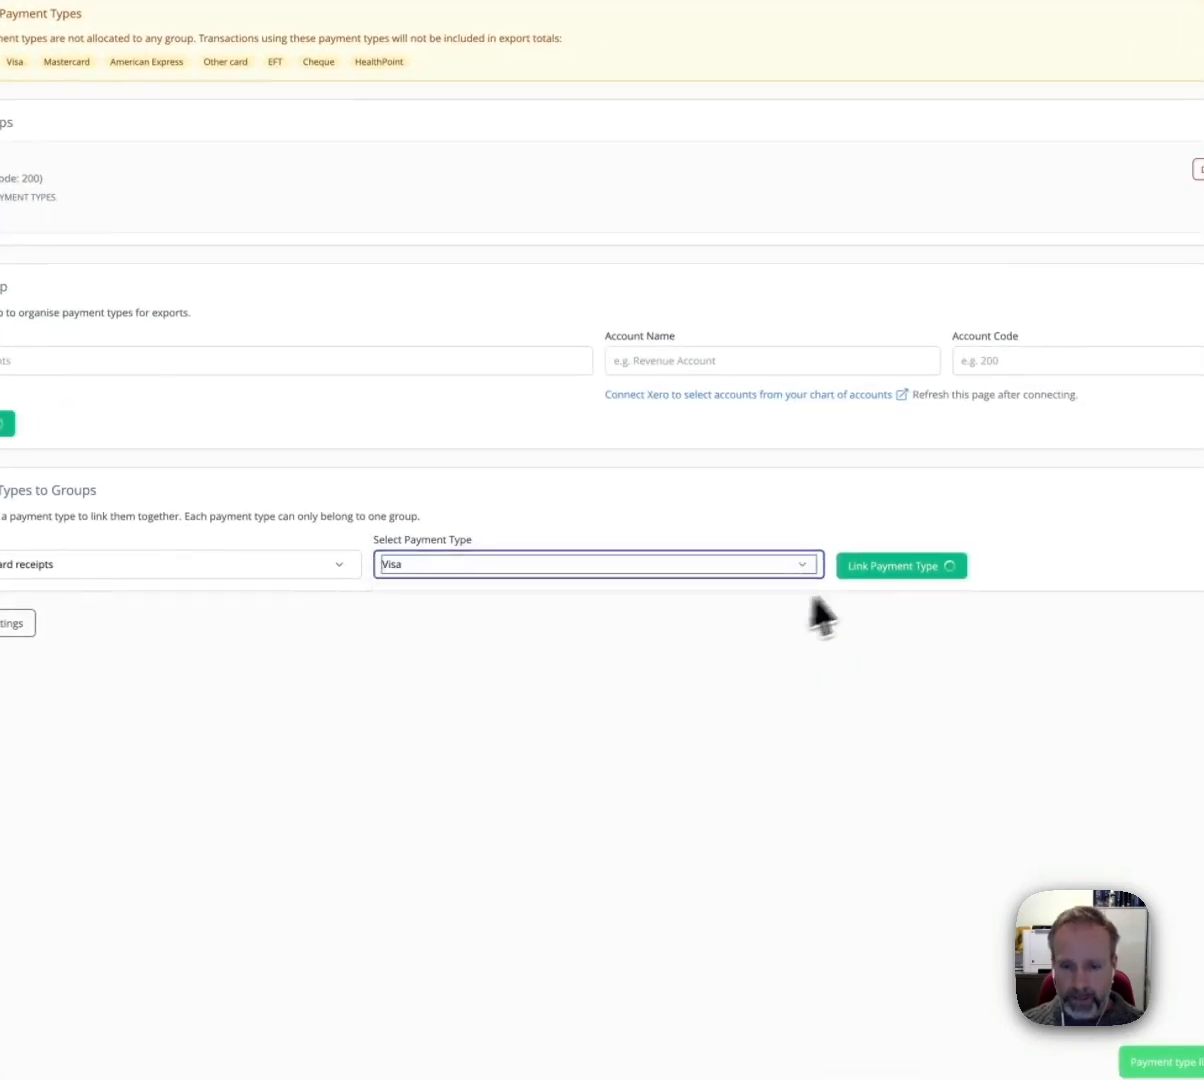
pyautogui.click(874, 572)
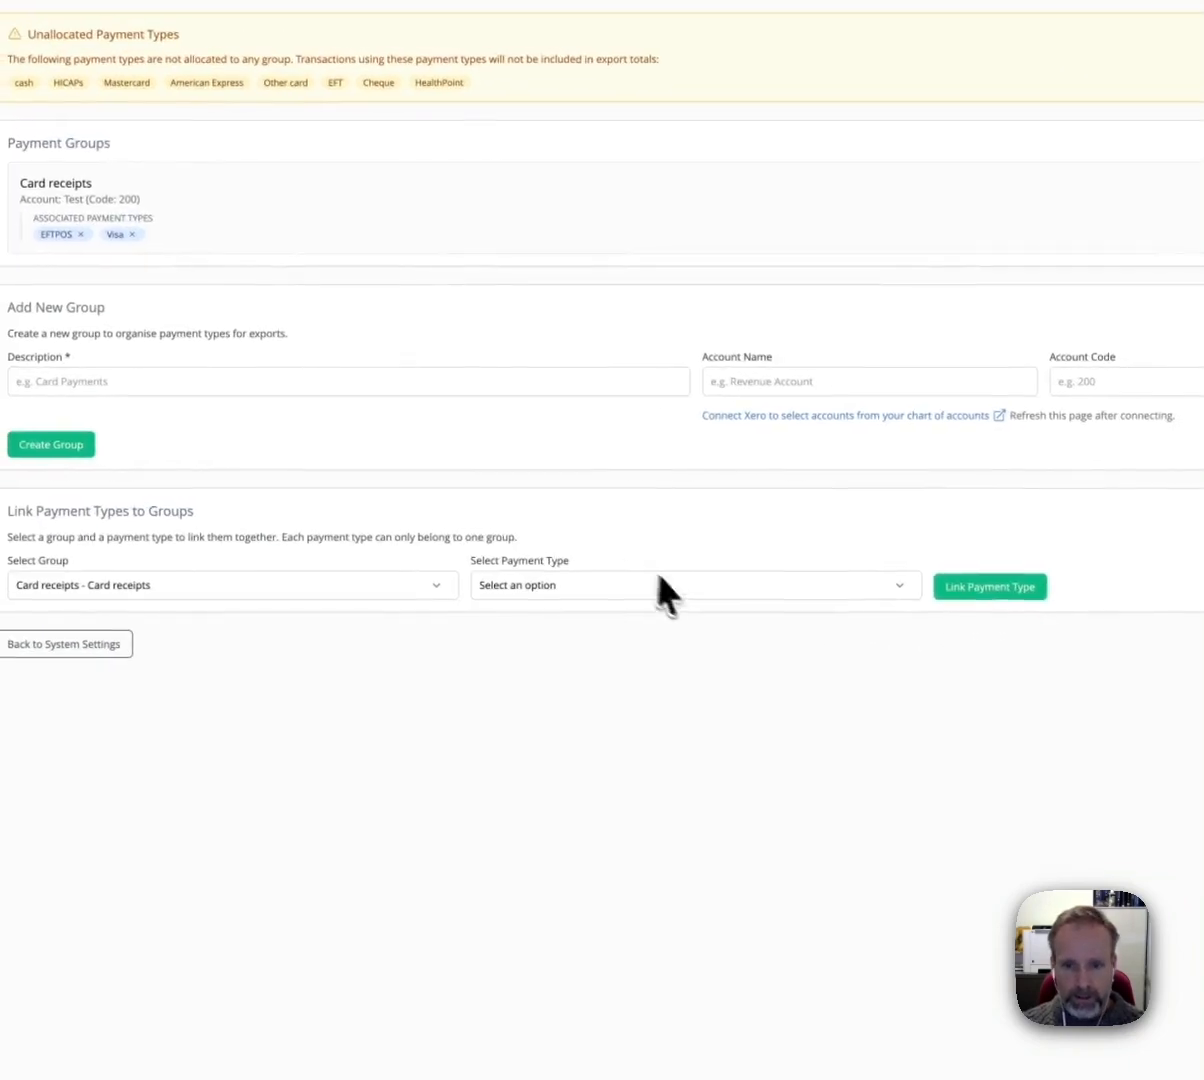
pyautogui.click(662, 588)
pyautogui.click(672, 648)
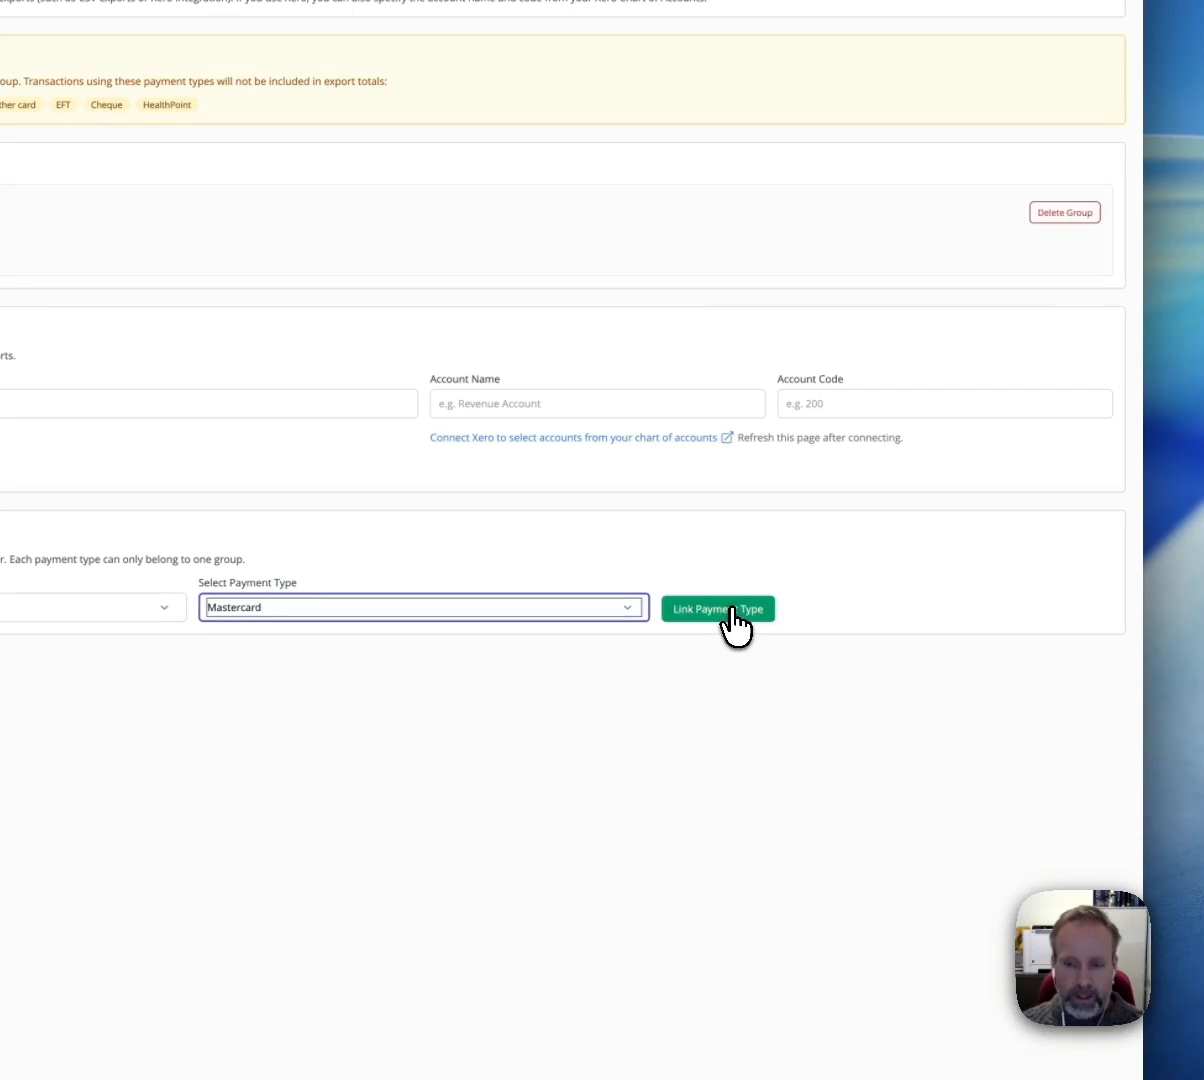
pyautogui.click(728, 610)
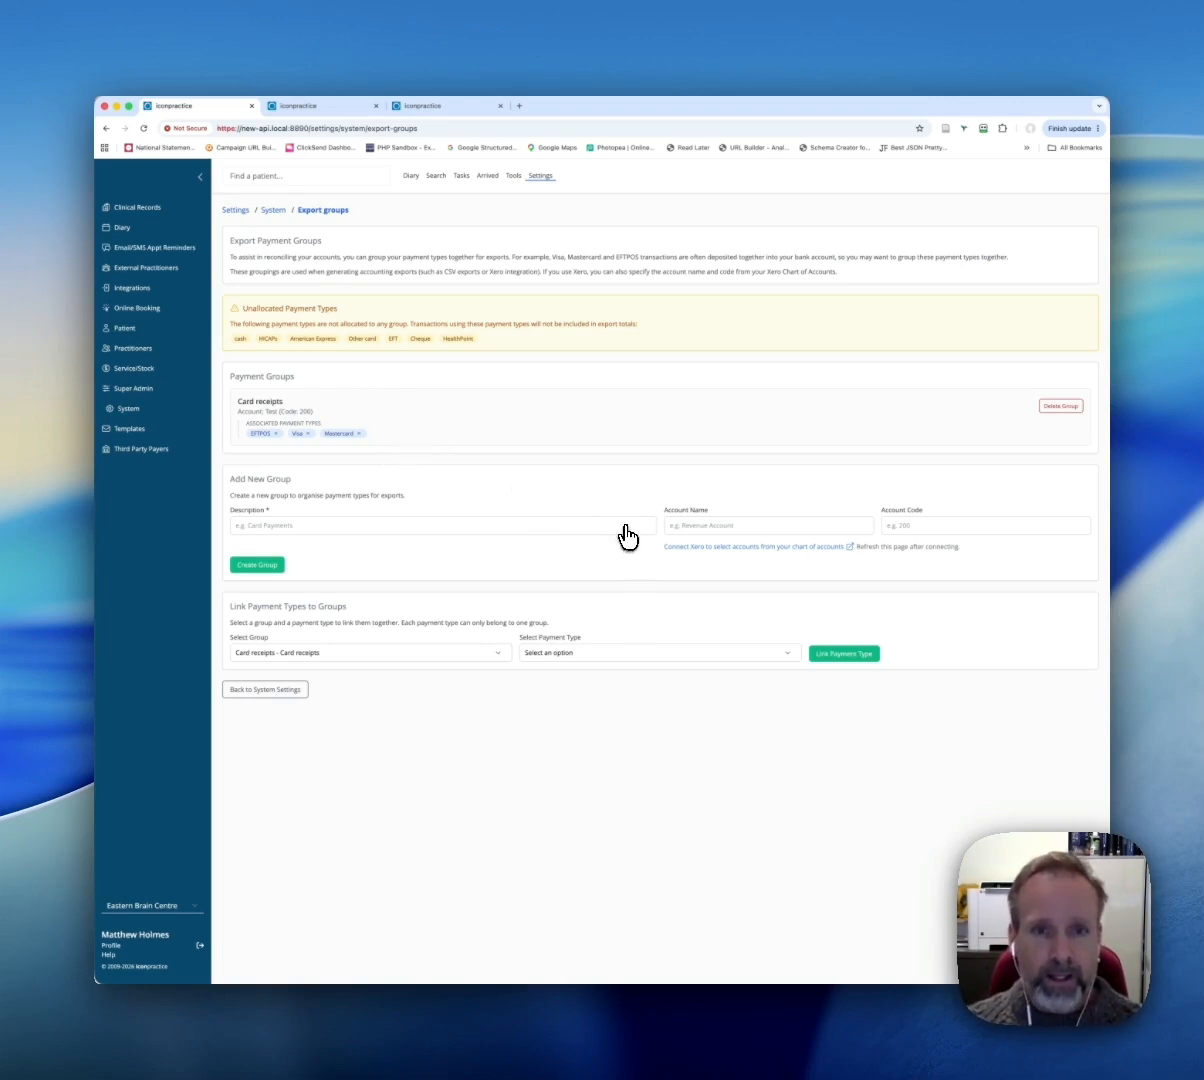
# Review the fully configured payment groups and their associated payment types in the Xero-connected practice.
pyautogui.click(343, 110)
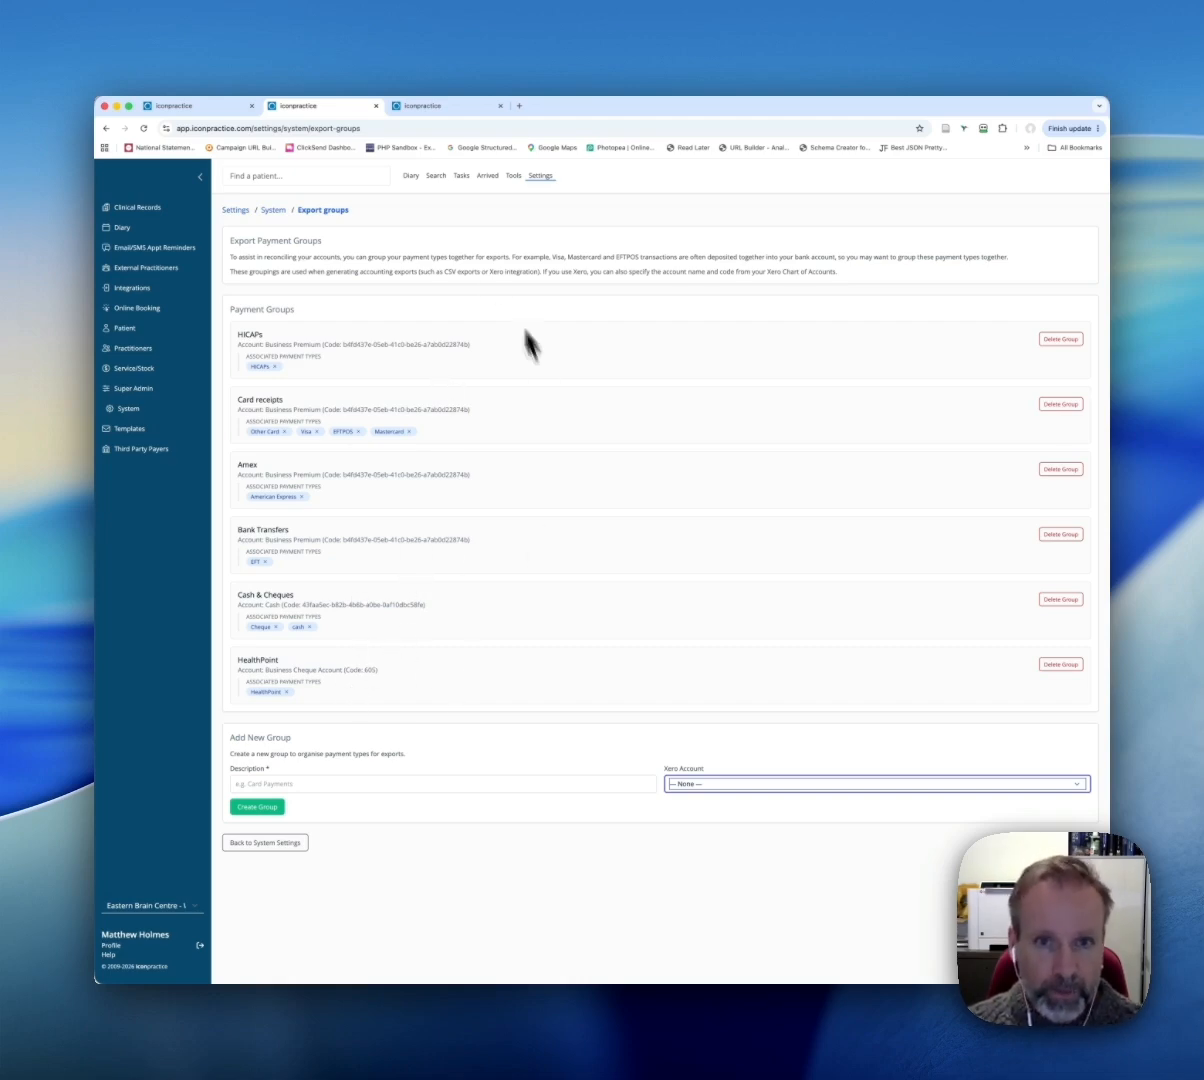
pyautogui.click(221, 112)
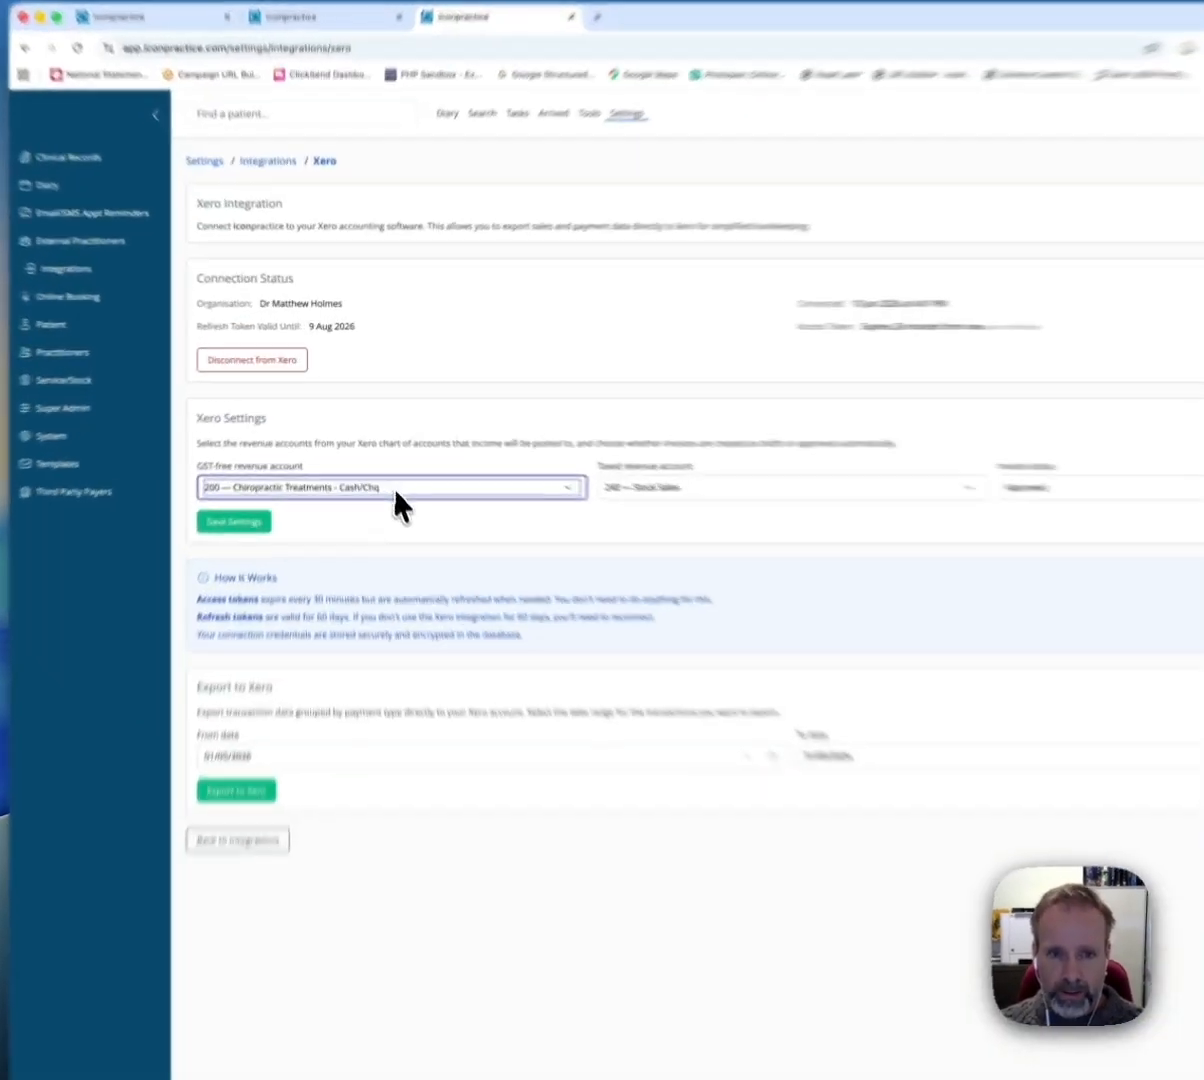
# Examine the GST-free and taxed revenue account choices in the Xero integration settings.
pyautogui.click(301, 447)
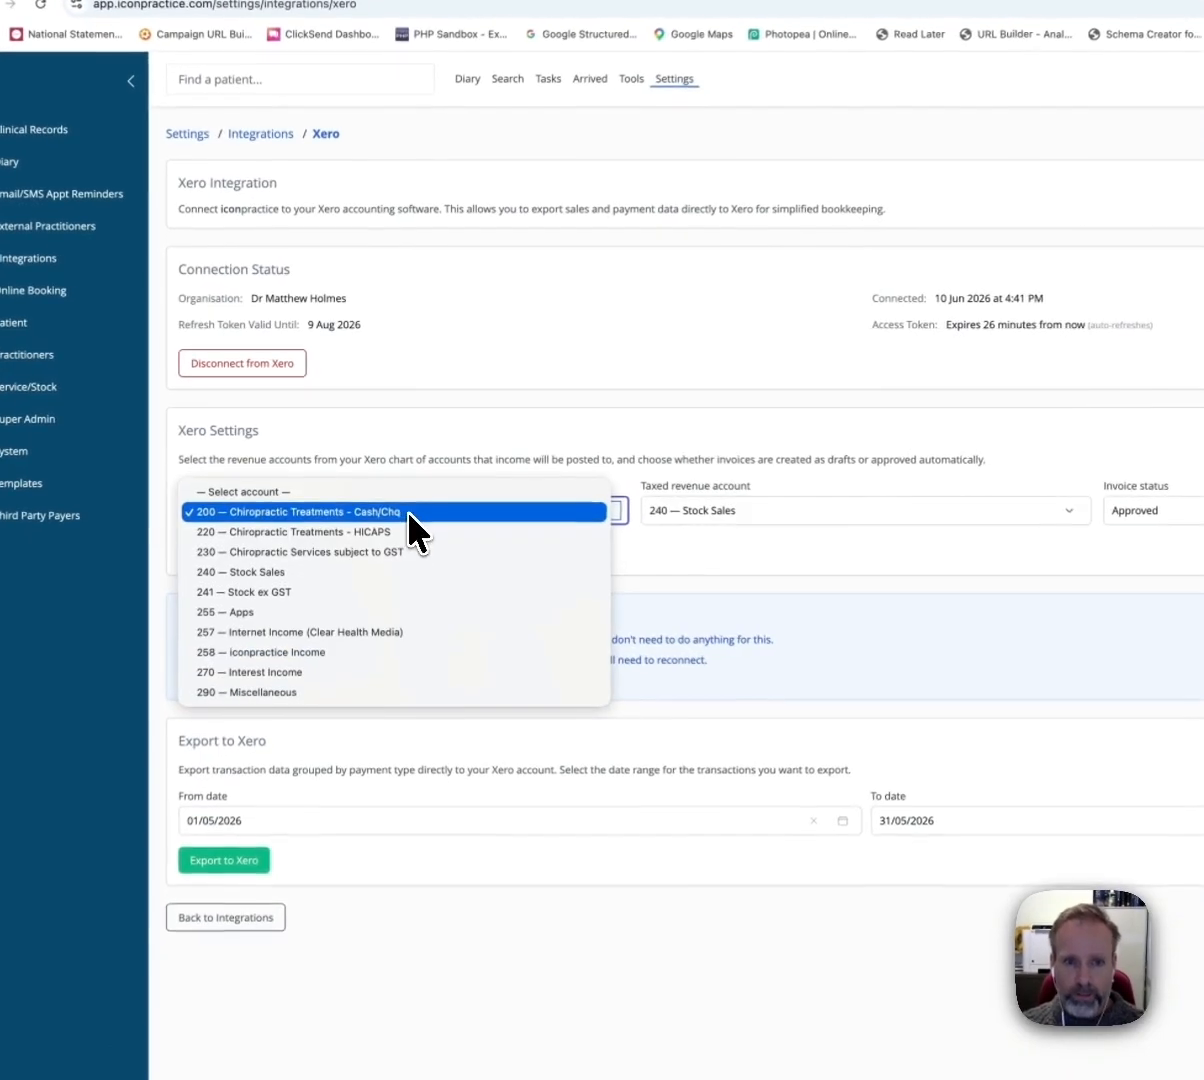
pyautogui.click(304, 512)
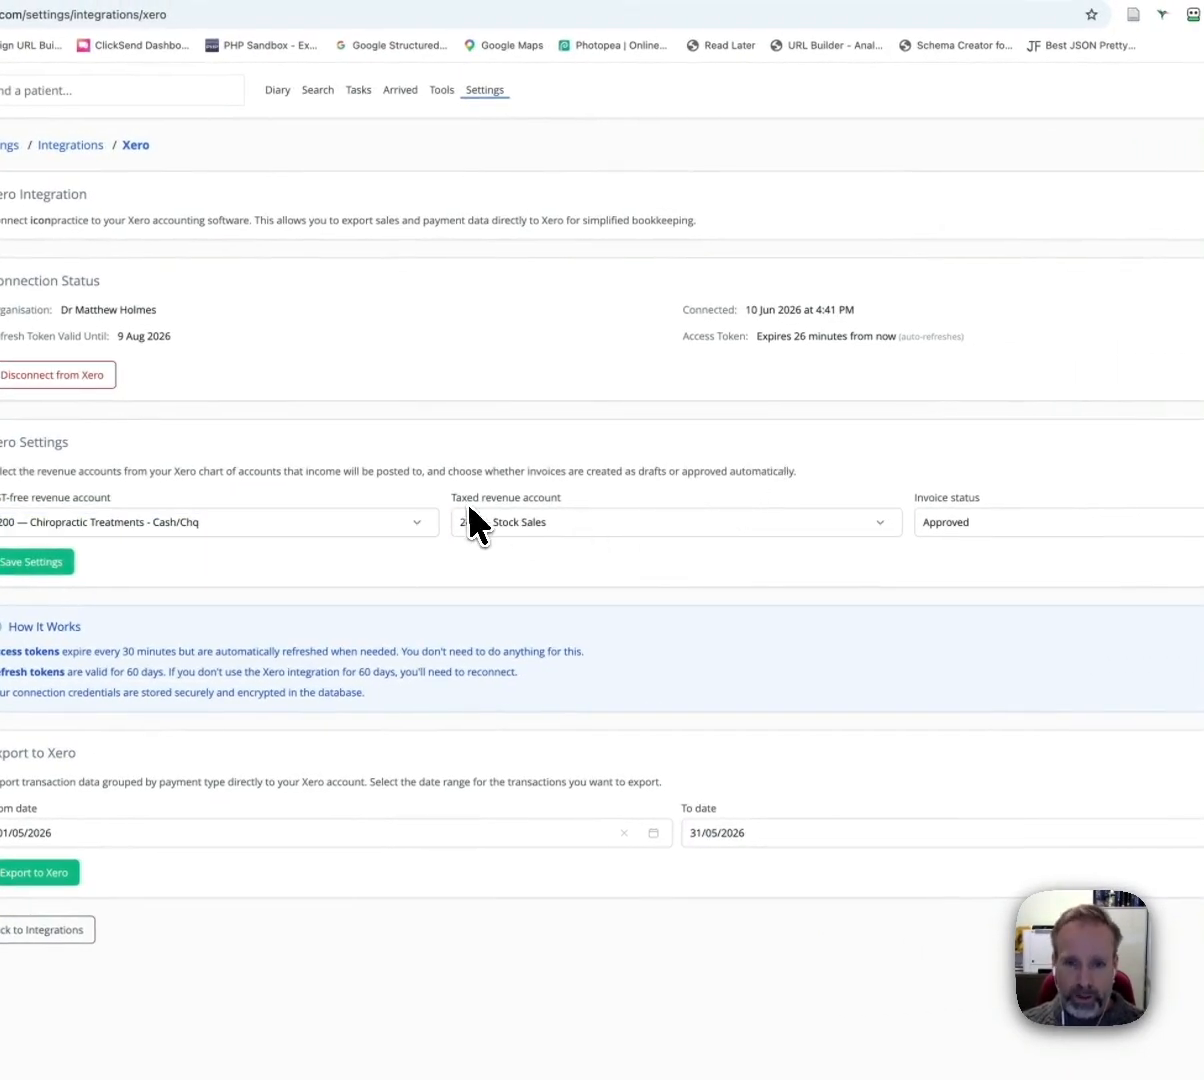
pyautogui.moveTo(451, 495); pyautogui.dragTo(560, 500)
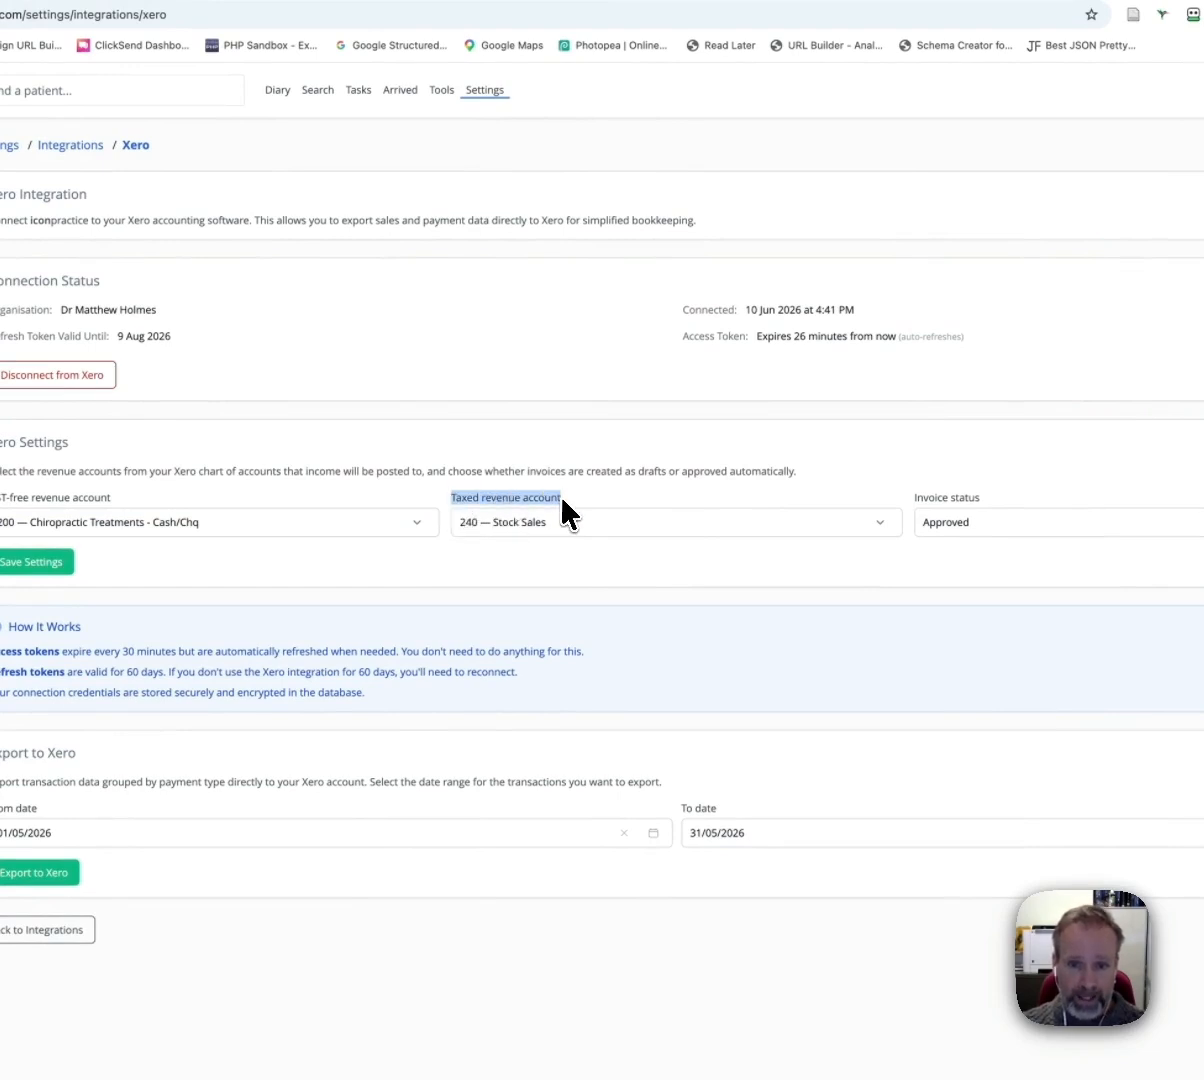
pyautogui.click(638, 508)
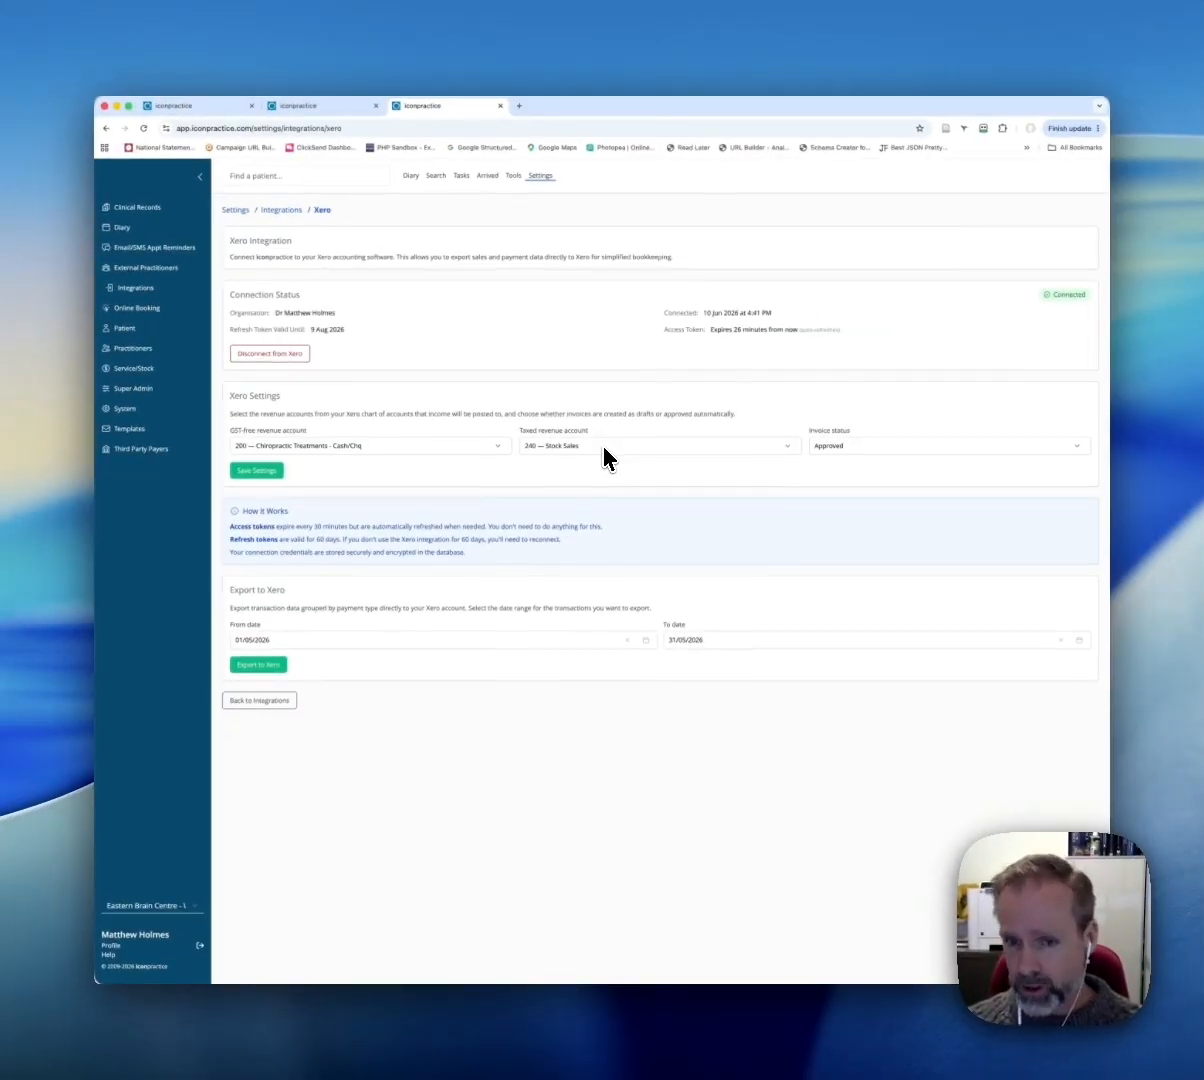
pyautogui.click(605, 458)
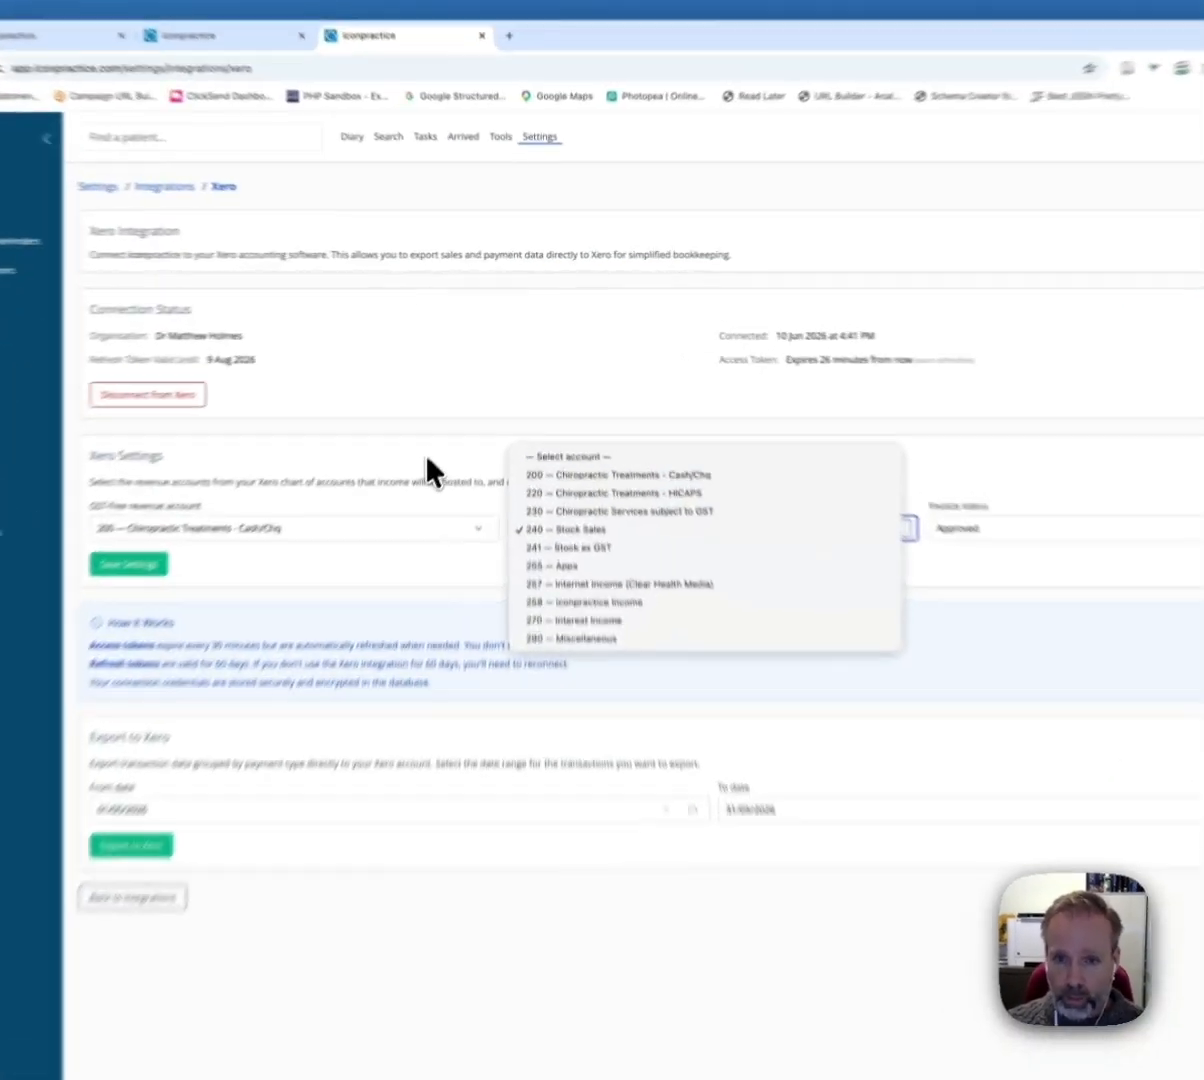
# Review the Draft and Approved invoice status choices in the Xero settings, leaving Approved selected.
pyautogui.click(465, 394)
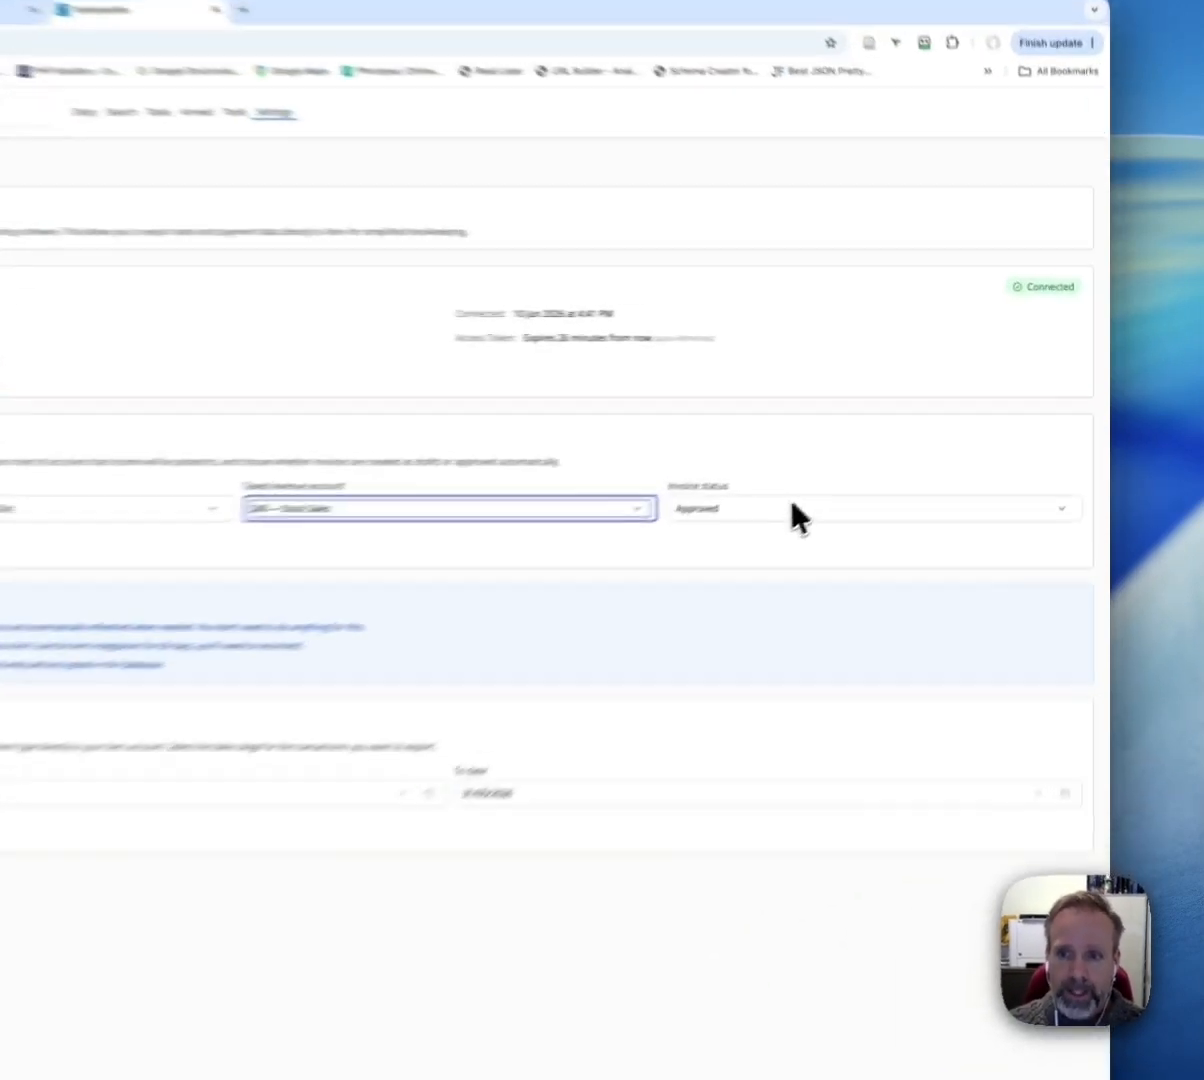
pyautogui.click(916, 447)
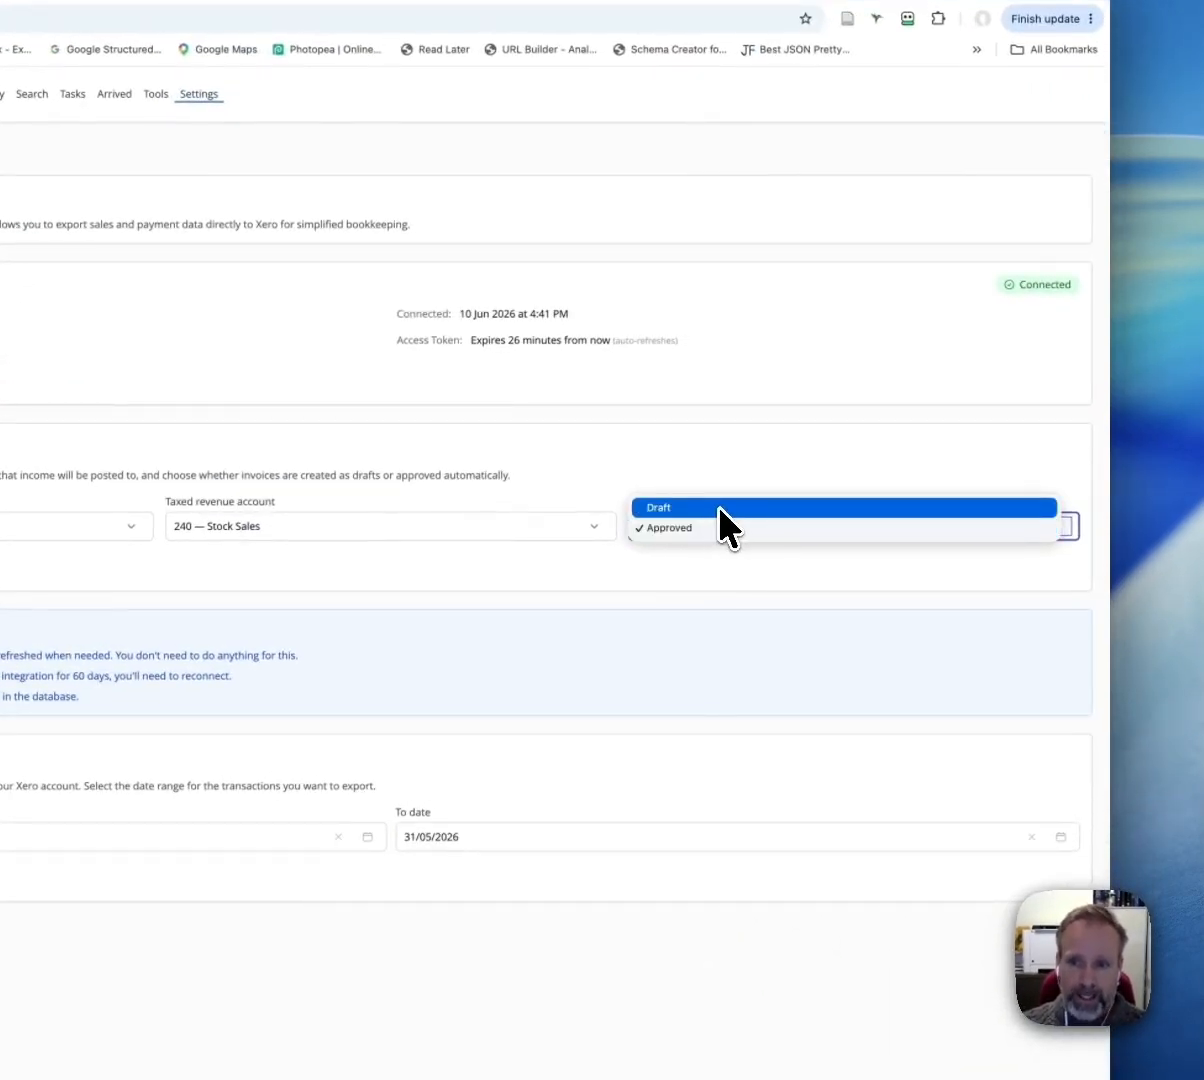
pyautogui.click(725, 527)
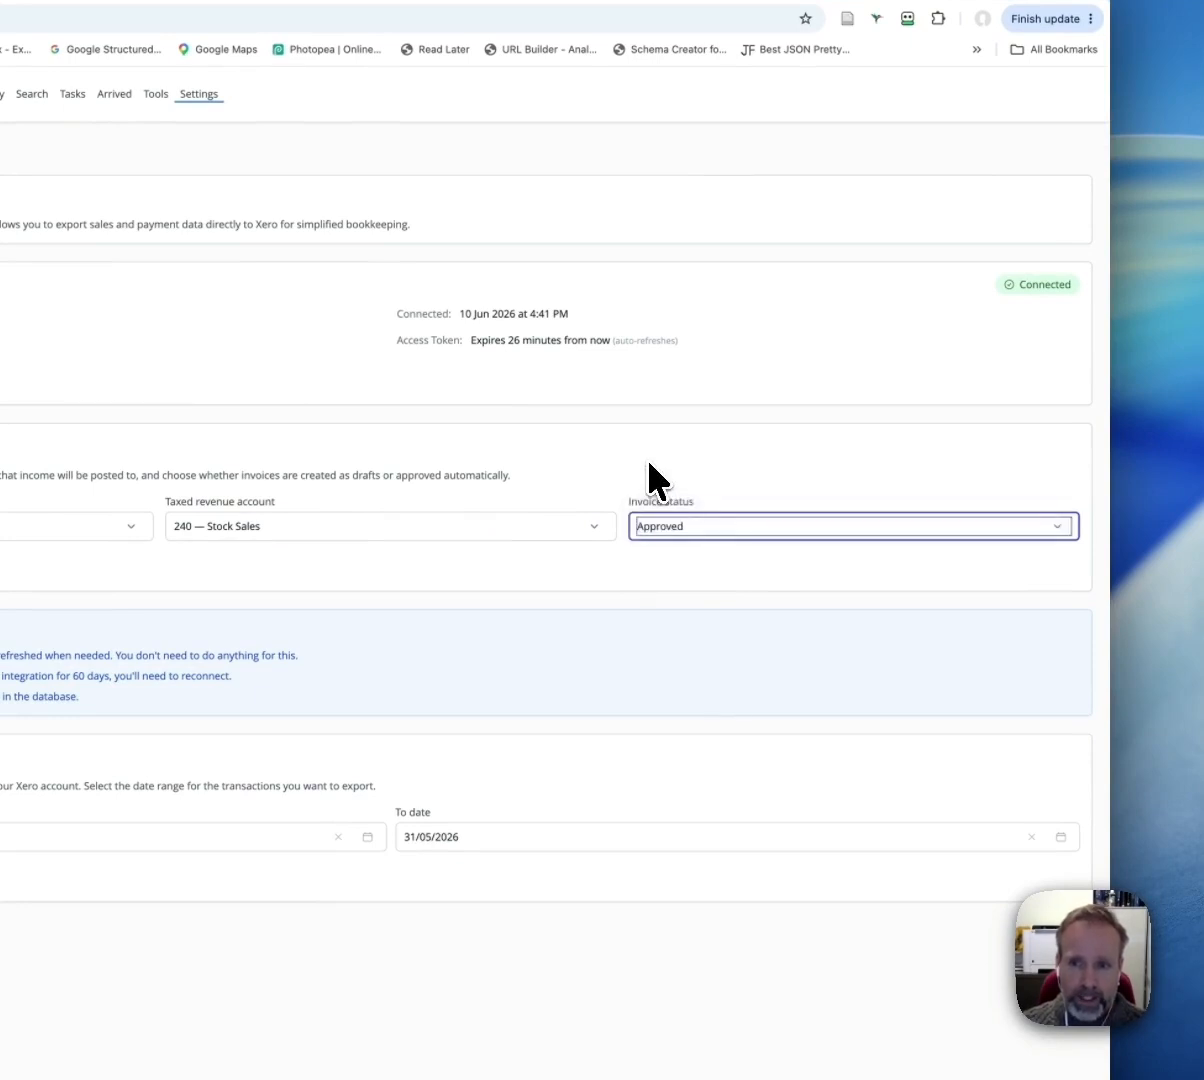
pyautogui.click(706, 524)
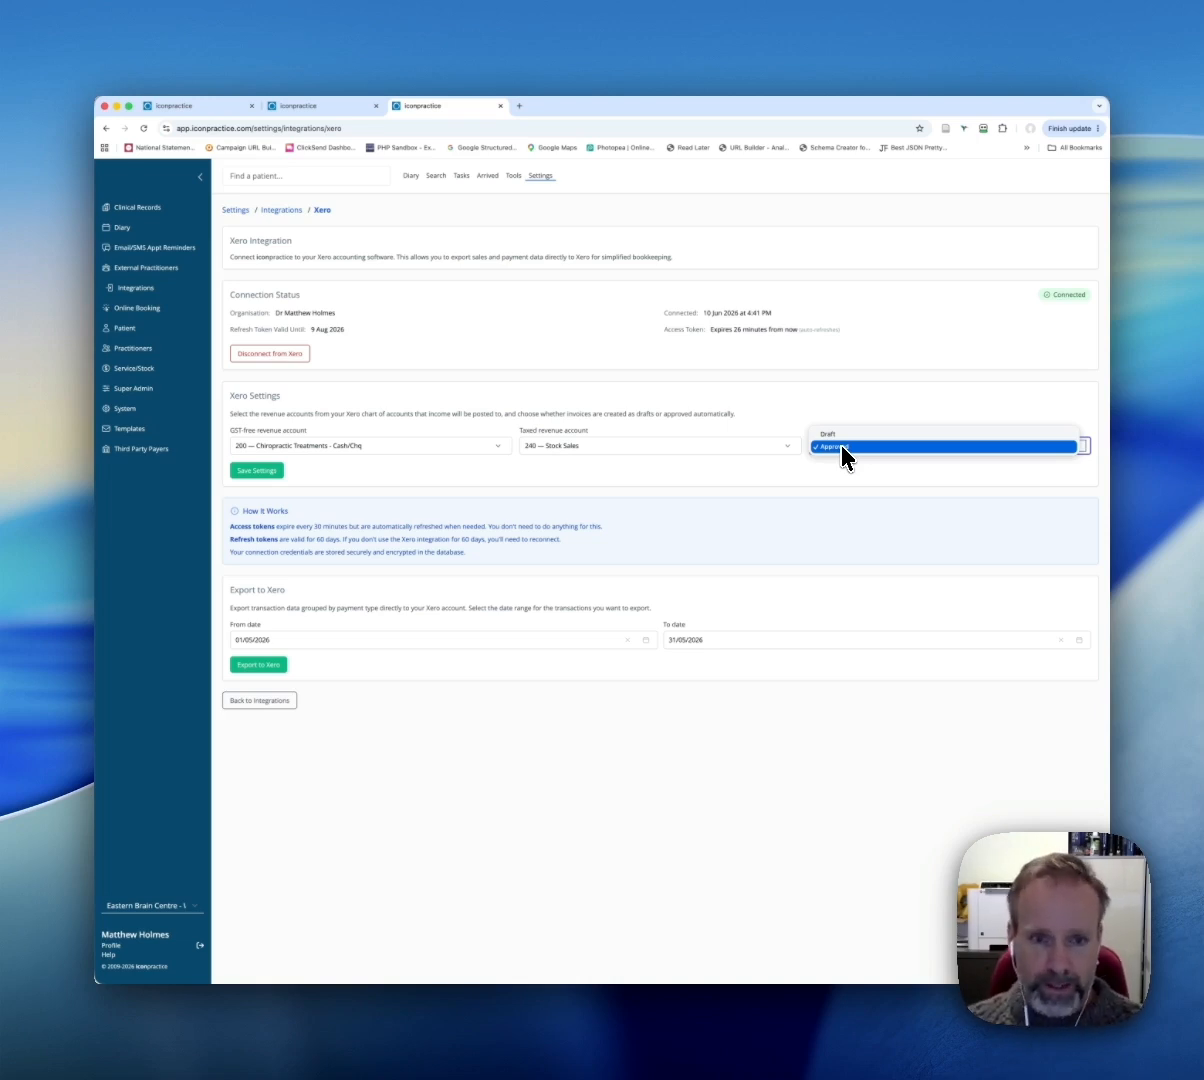
pyautogui.click(842, 448)
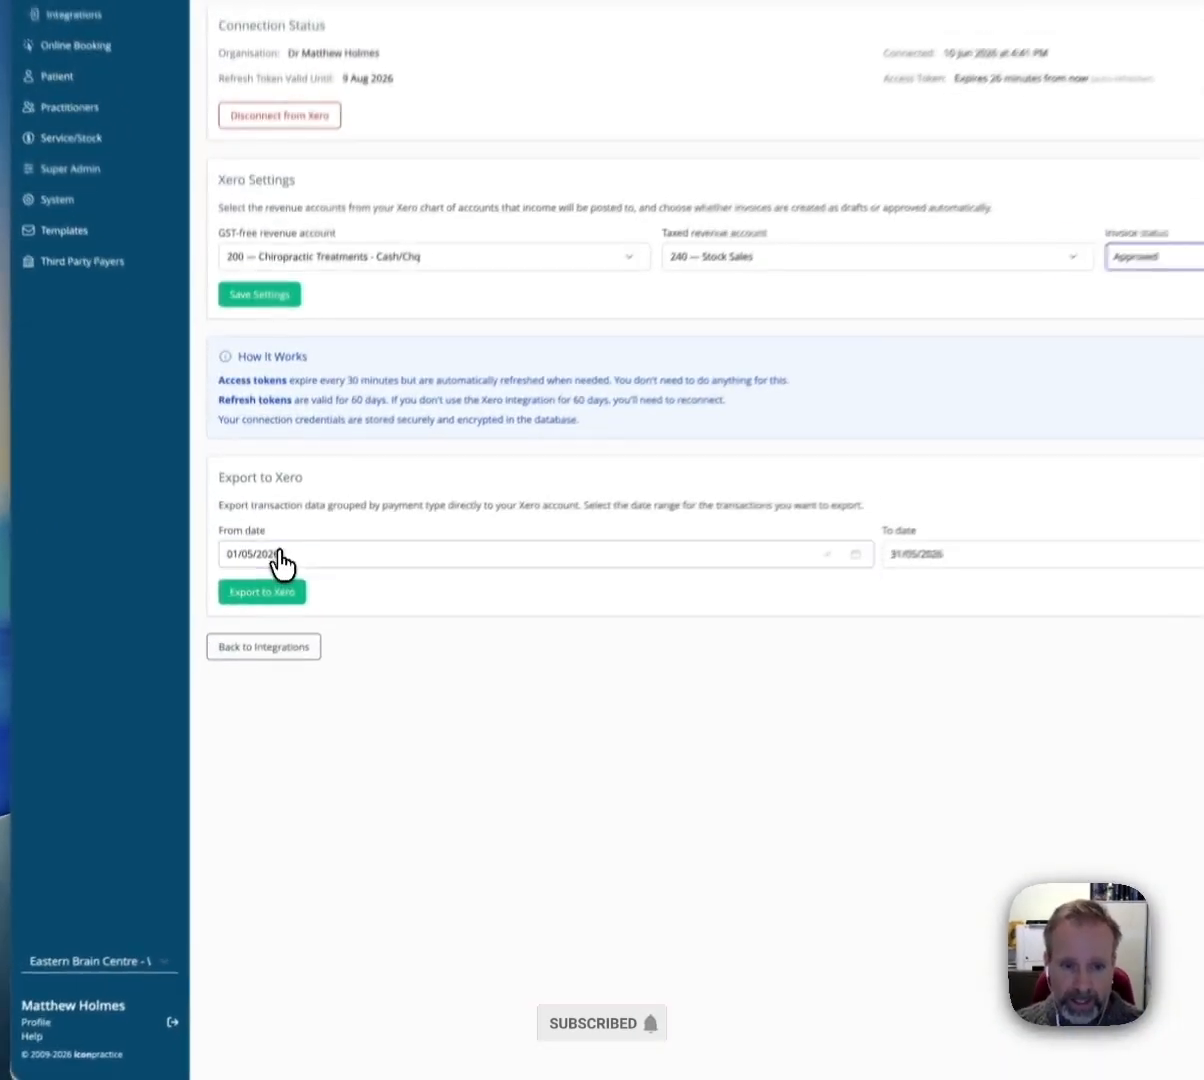
# Set the Export to Xero date range from 01/04/2026 to 30/06/2026.
pyautogui.click(271, 641)
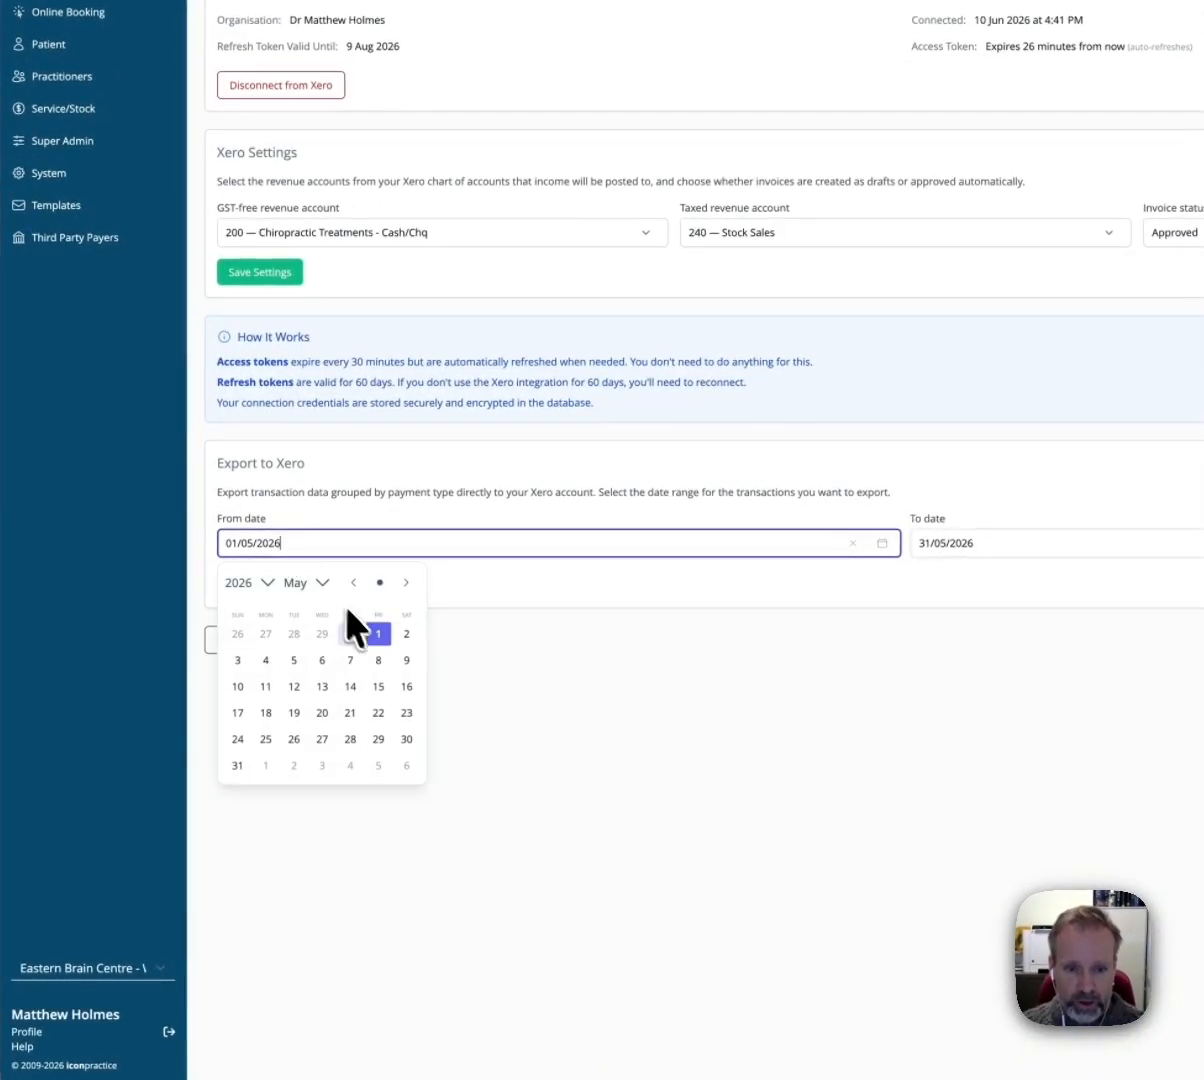
pyautogui.click(598, 598)
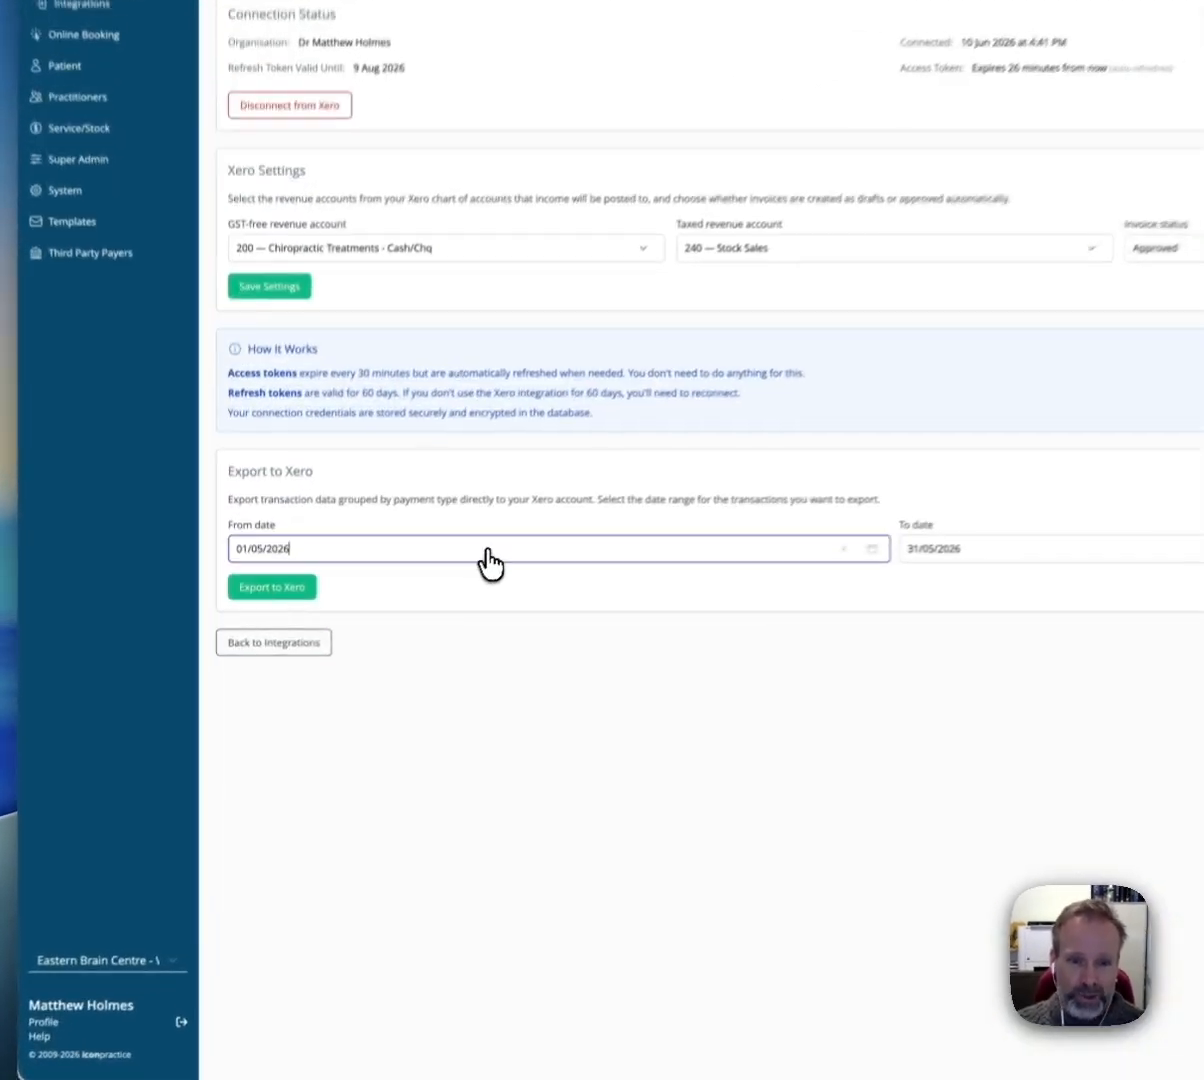
pyautogui.click(397, 640)
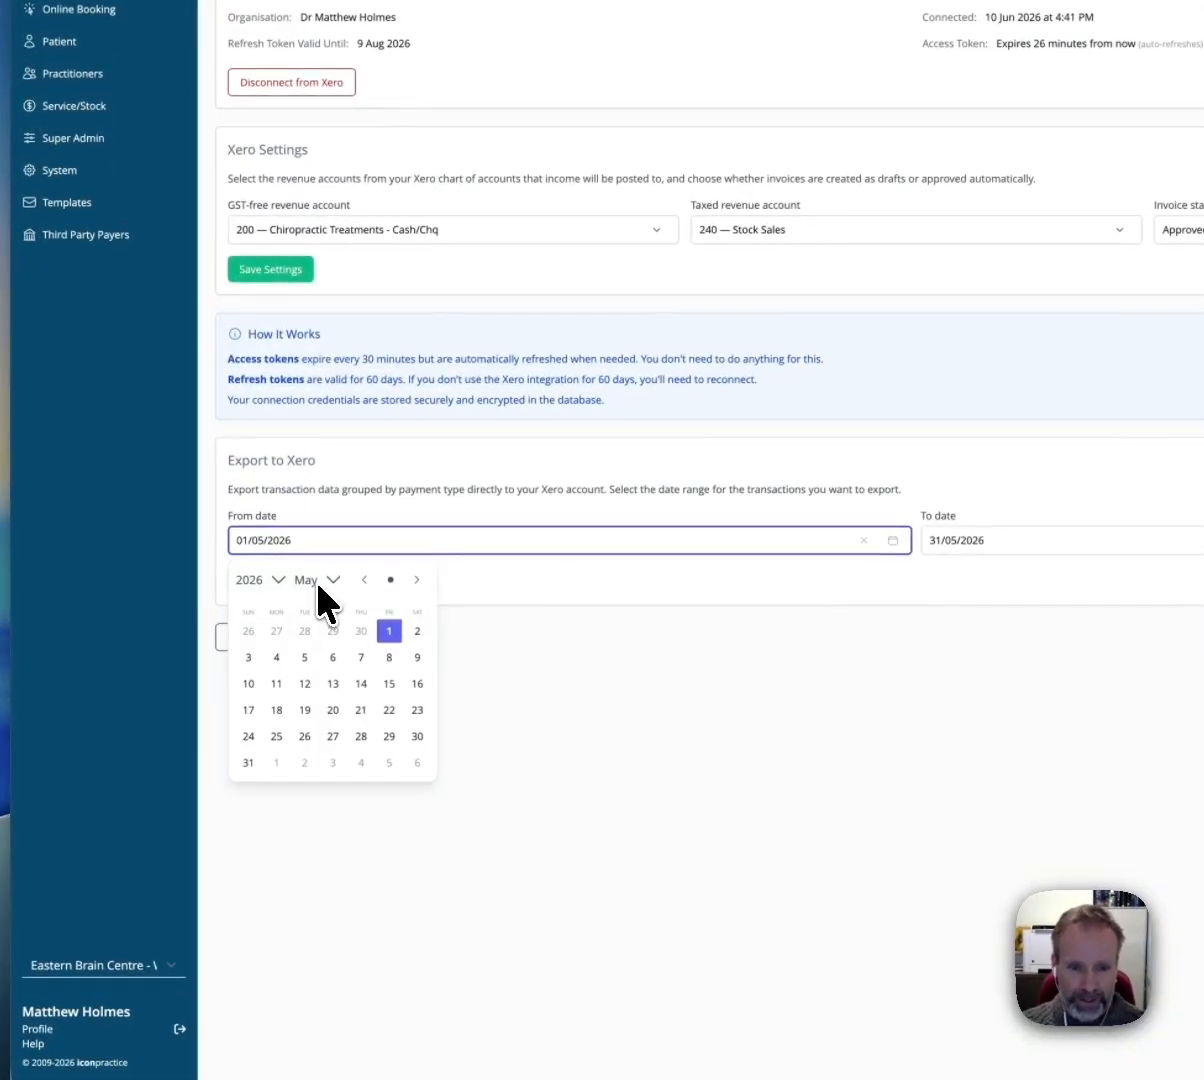
pyautogui.click(364, 580)
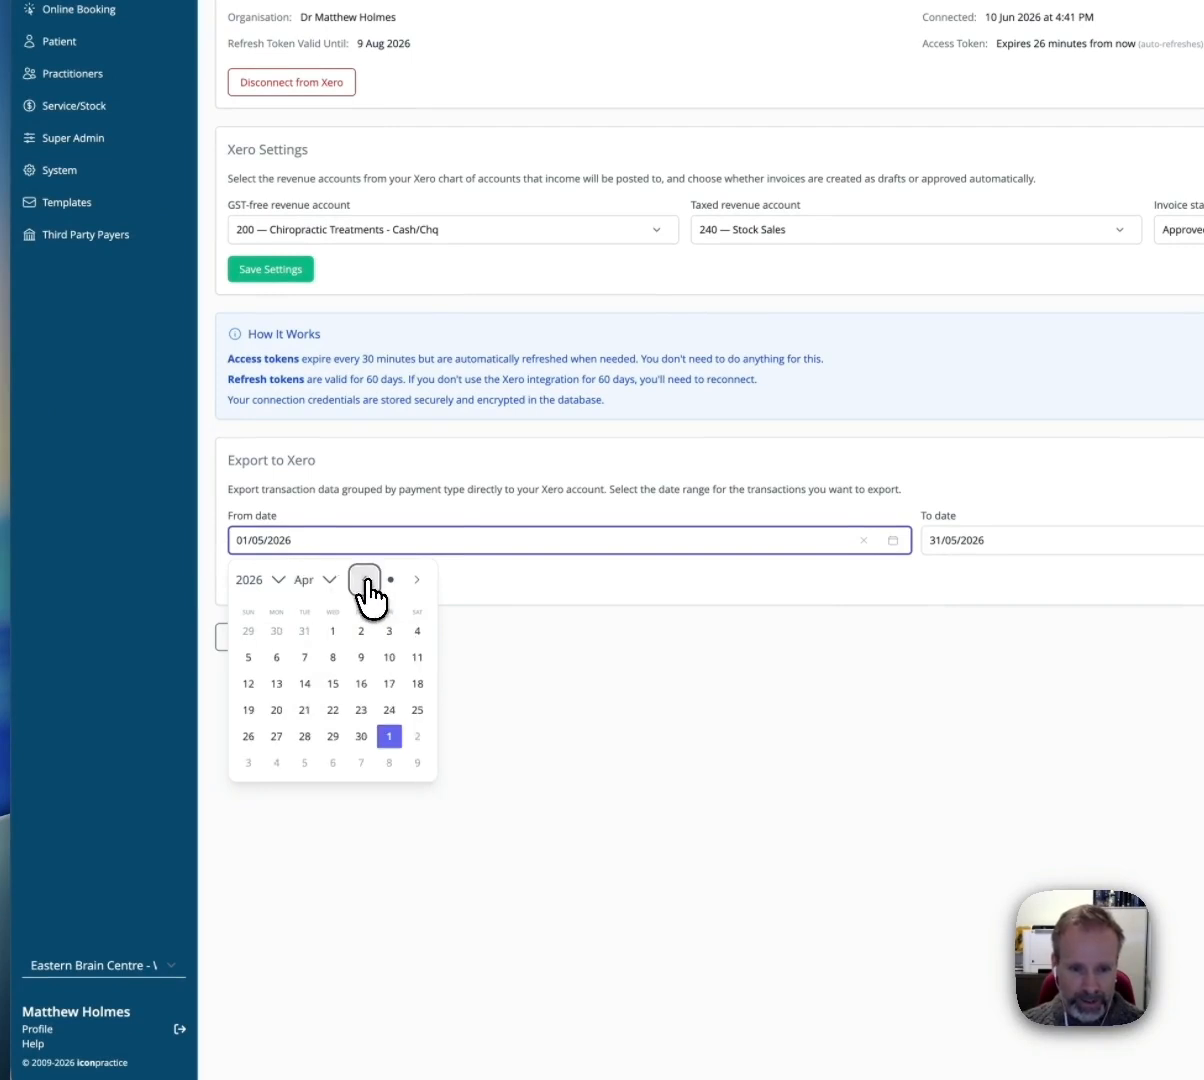
pyautogui.click(331, 632)
pyautogui.click(1095, 540)
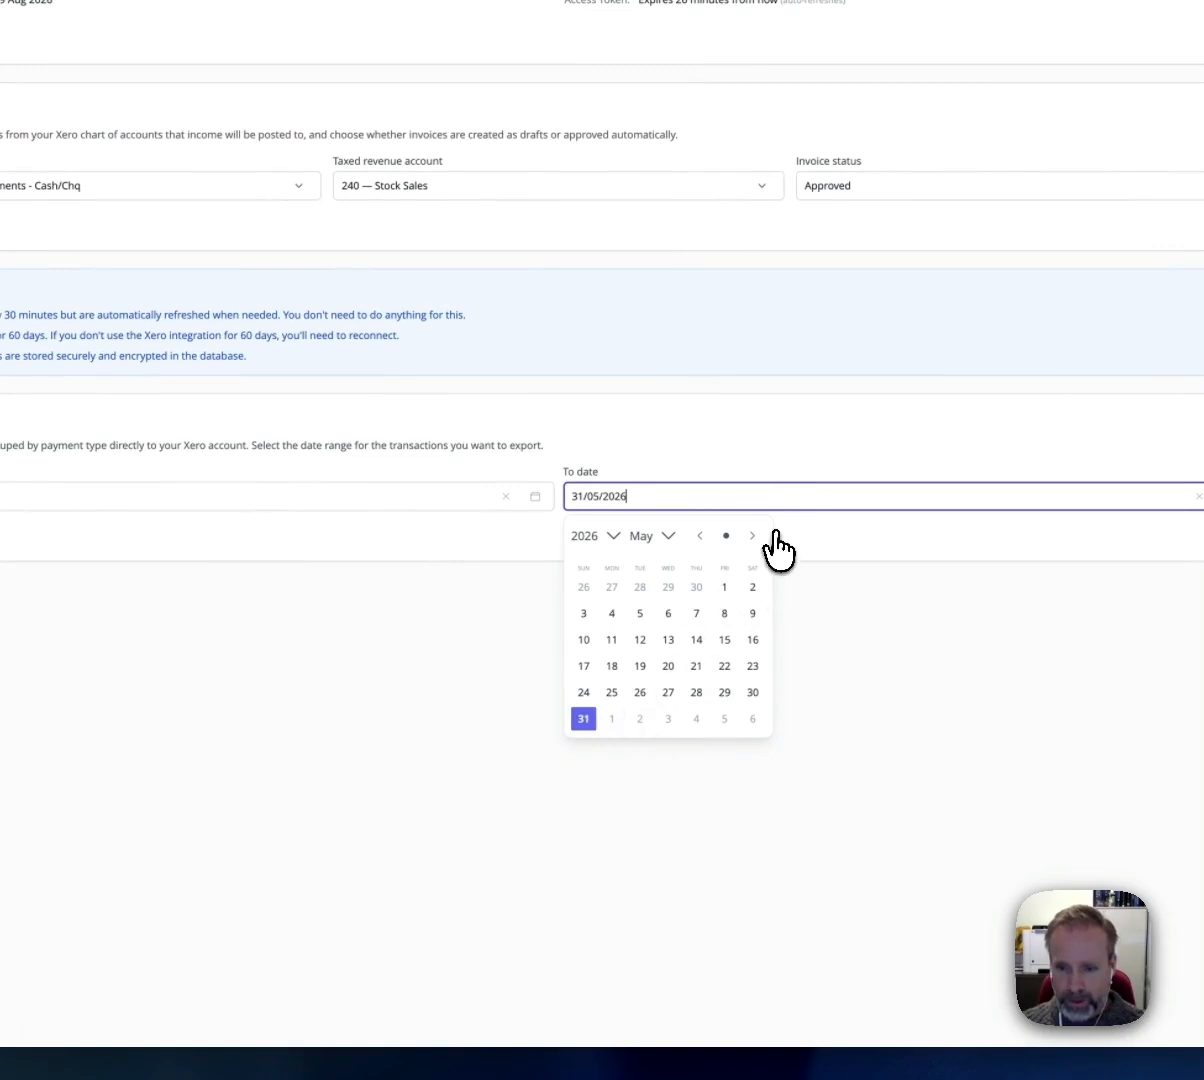
pyautogui.click(752, 537)
pyautogui.click(640, 692)
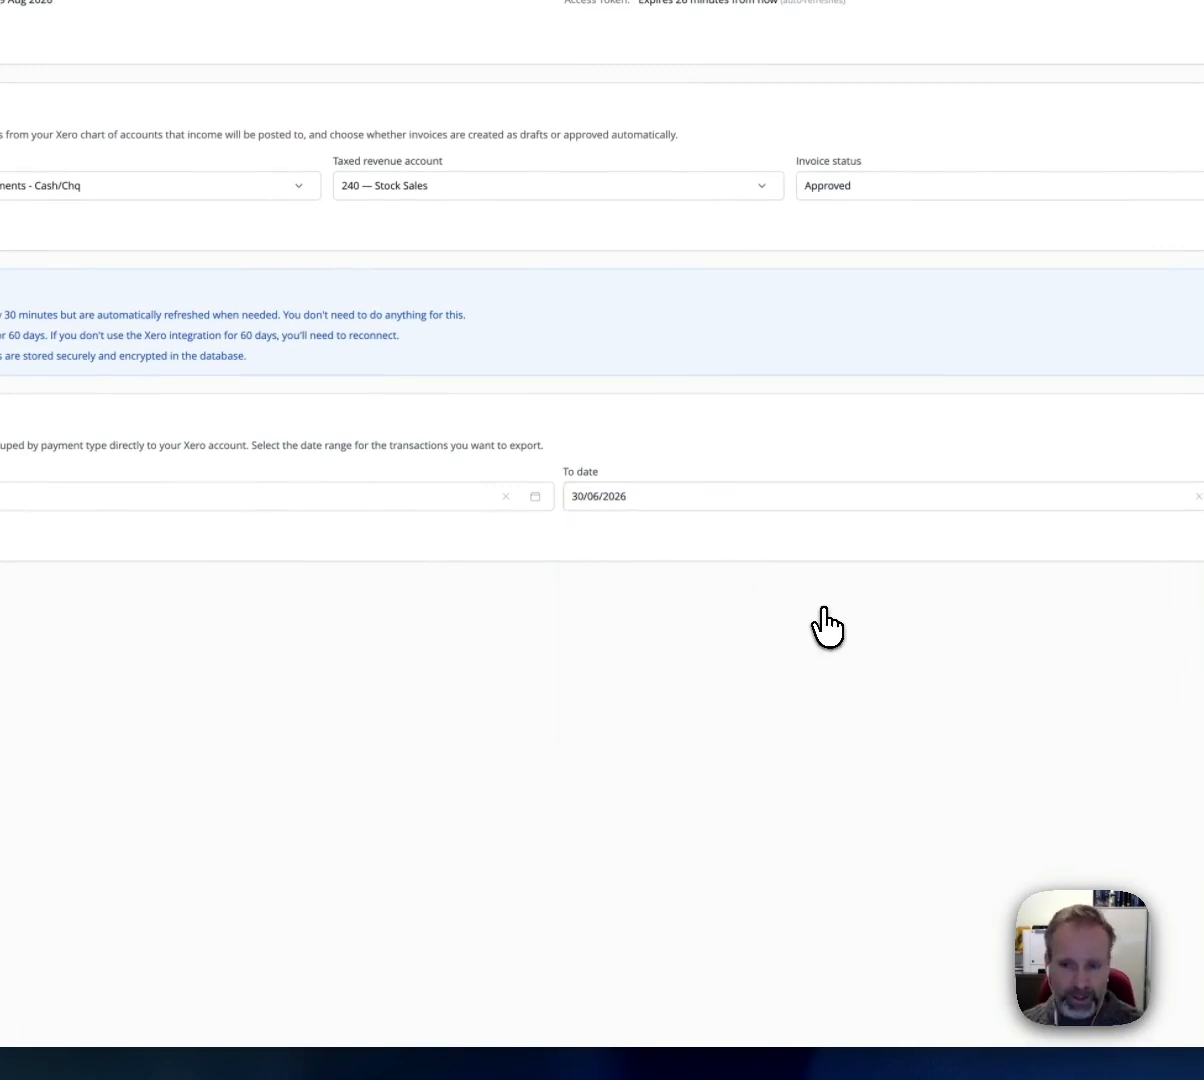